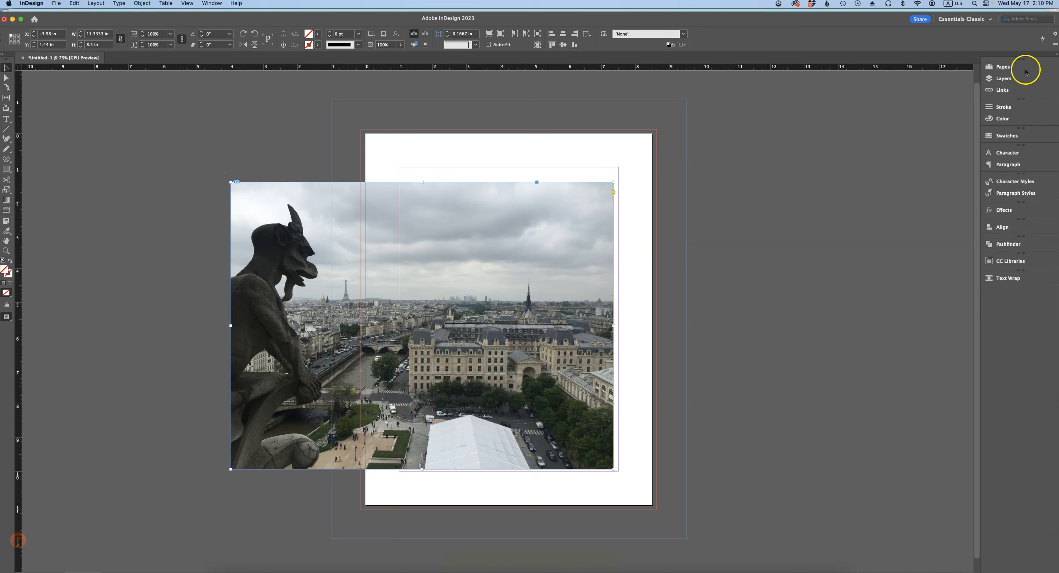
# Step: Show the photo's link information and move the photo so its upper-left corner meets the page's bleed corner at X and Y -0.125 in
pyautogui.click(1002, 89)
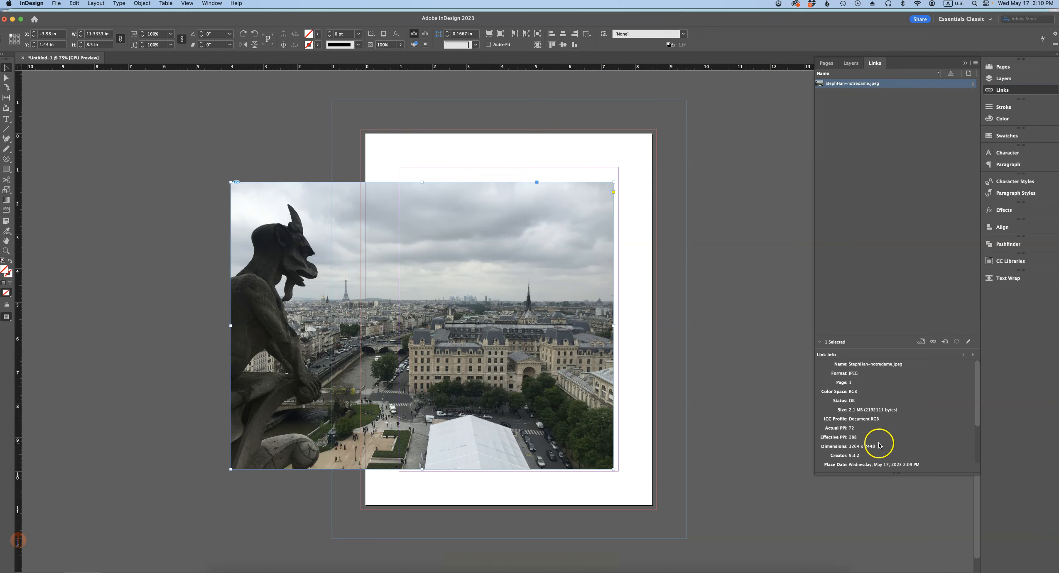
pyautogui.click(216, 130)
pyautogui.moveTo(314, 199); pyautogui.dragTo(379, 143)
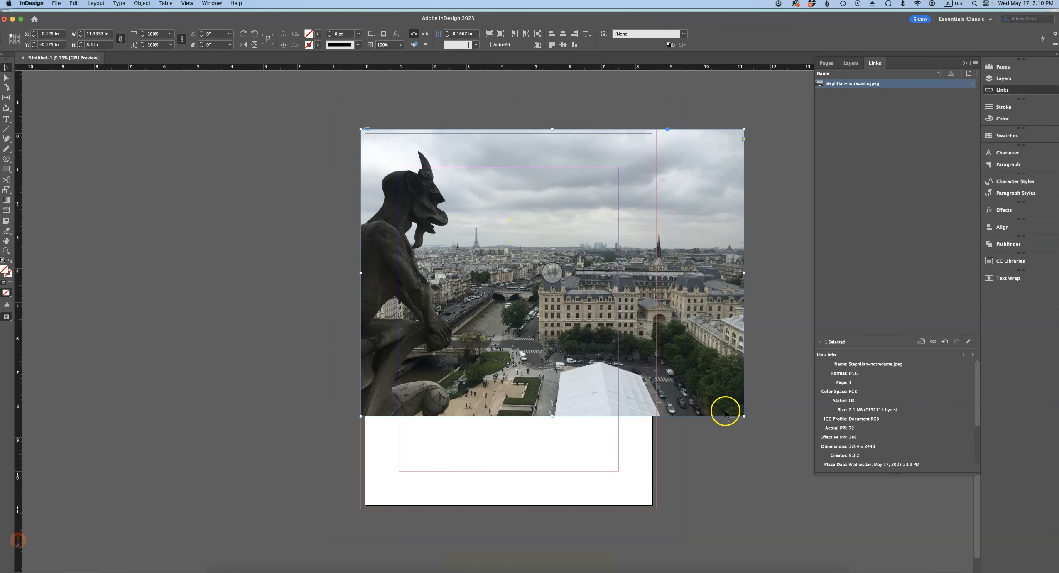
# Step: Check whether Smart Guides is enabled among the grid and guide options
pyautogui.click(187, 3)
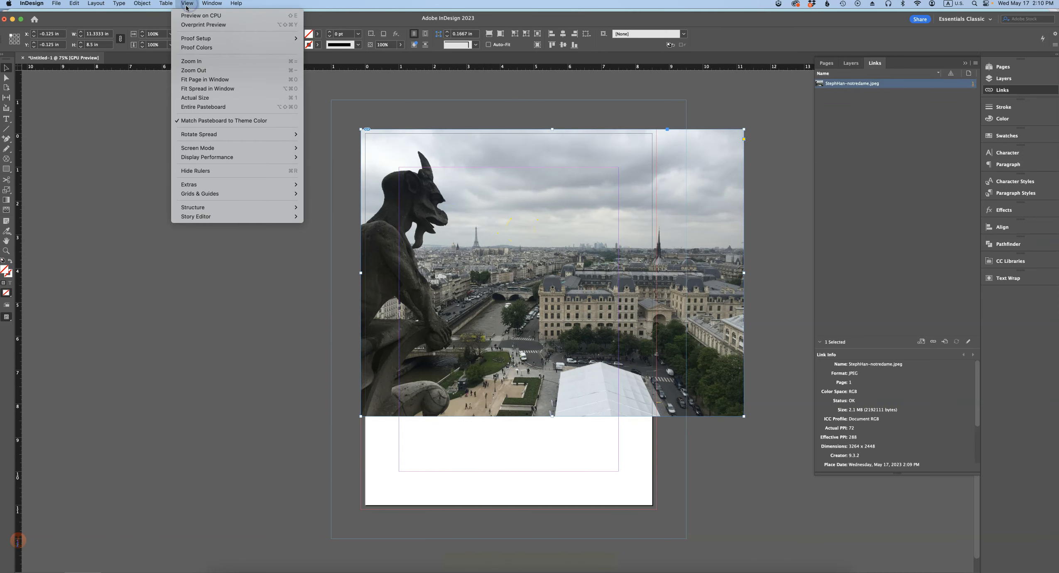
pyautogui.moveTo(242, 195)
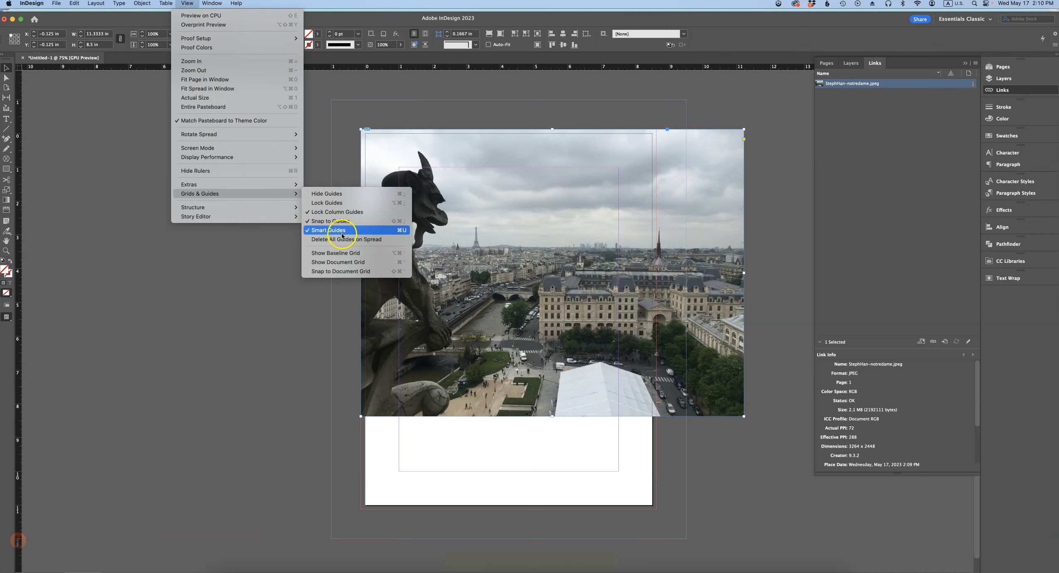
pyautogui.click(236, 350)
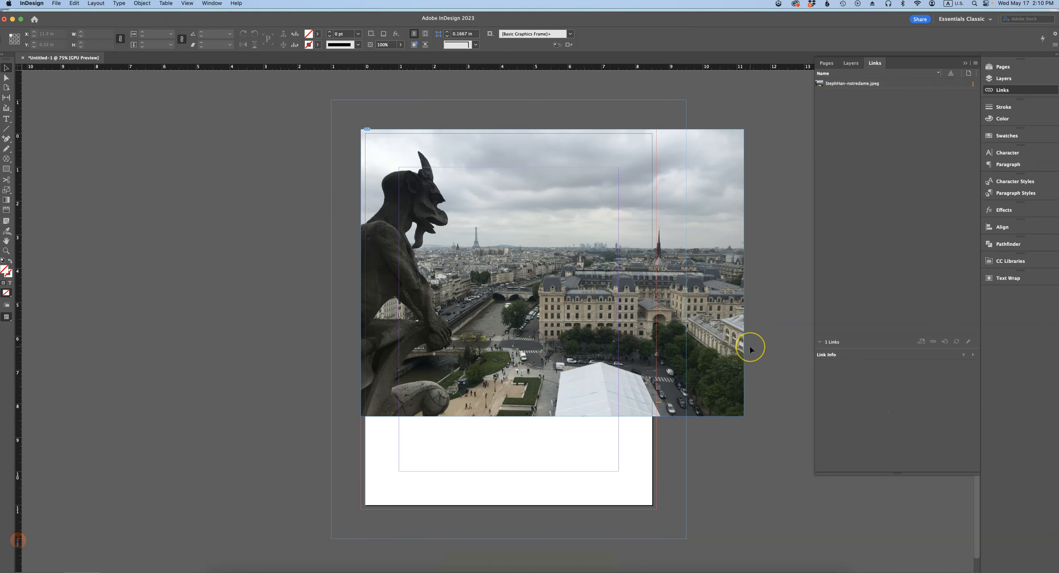
# Step: Try cropping the photo's frame to about 8.75 by 6.165 in from its lower-right corner, and refit the frame to its content
pyautogui.click(706, 346)
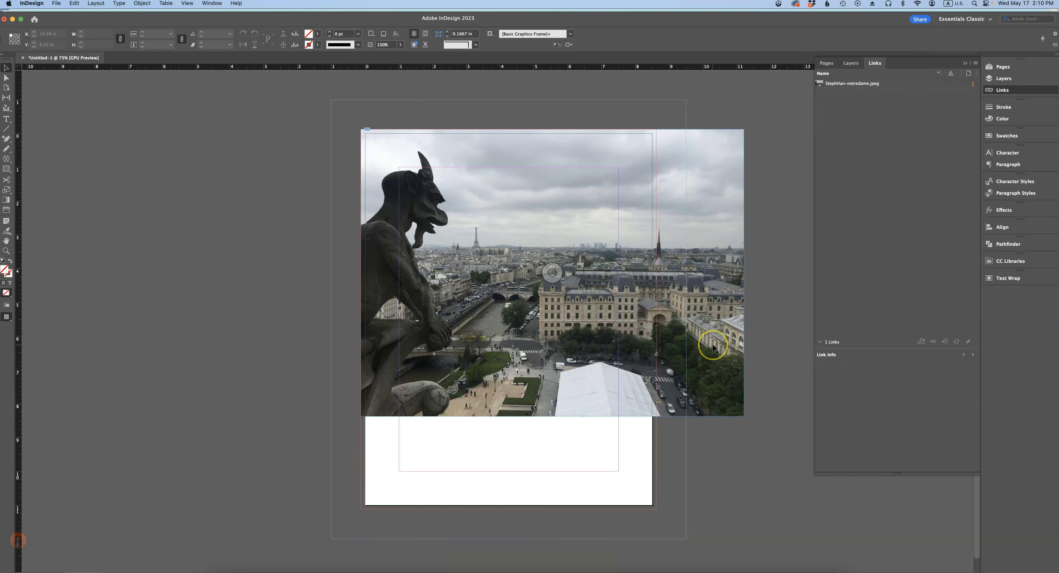
pyautogui.click(741, 415)
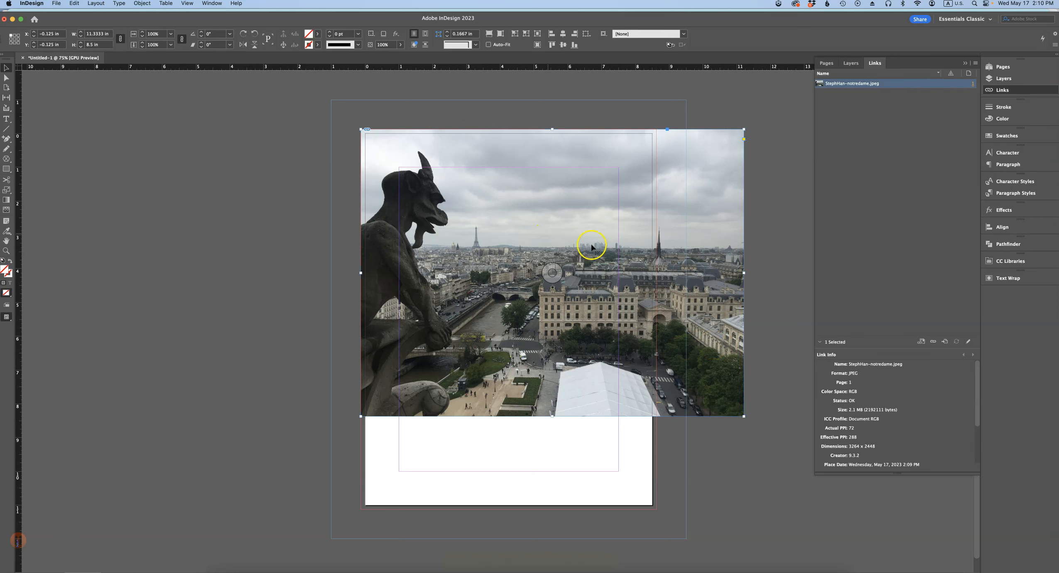
pyautogui.moveTo(744, 416); pyautogui.dragTo(657, 338)
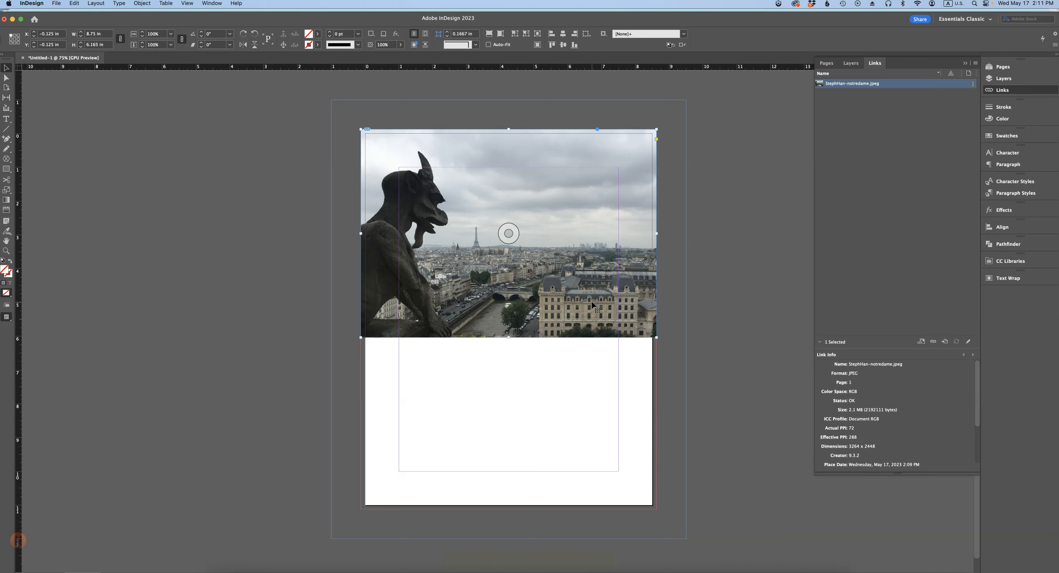
pyautogui.press('super+alt+c')
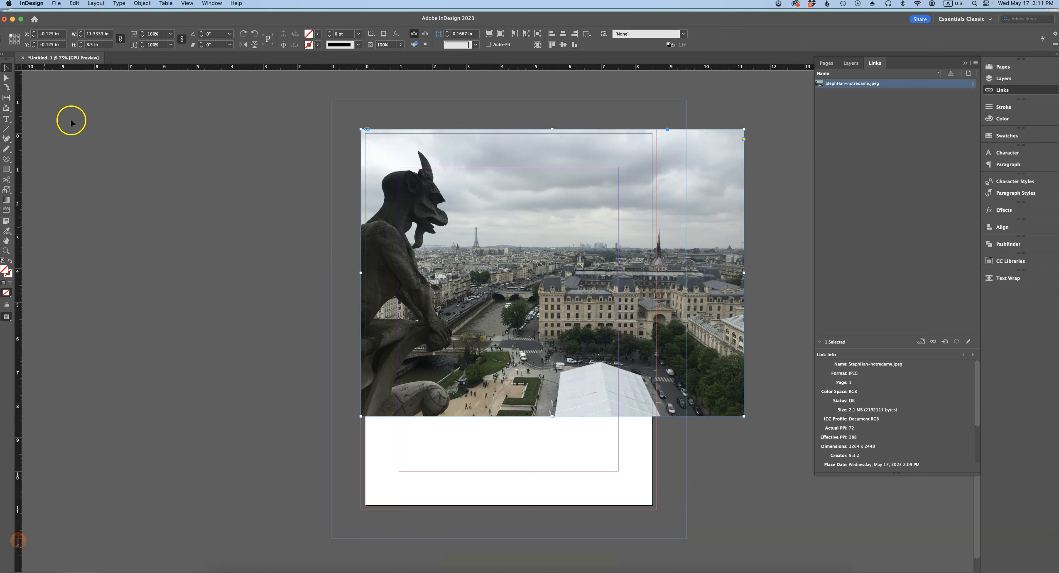
# Step: Scale the photo proportionally with the Scale tool from its upper-left corner to the right bleed edge, about 8.75 by 6.56 in
pyautogui.click(9, 191)
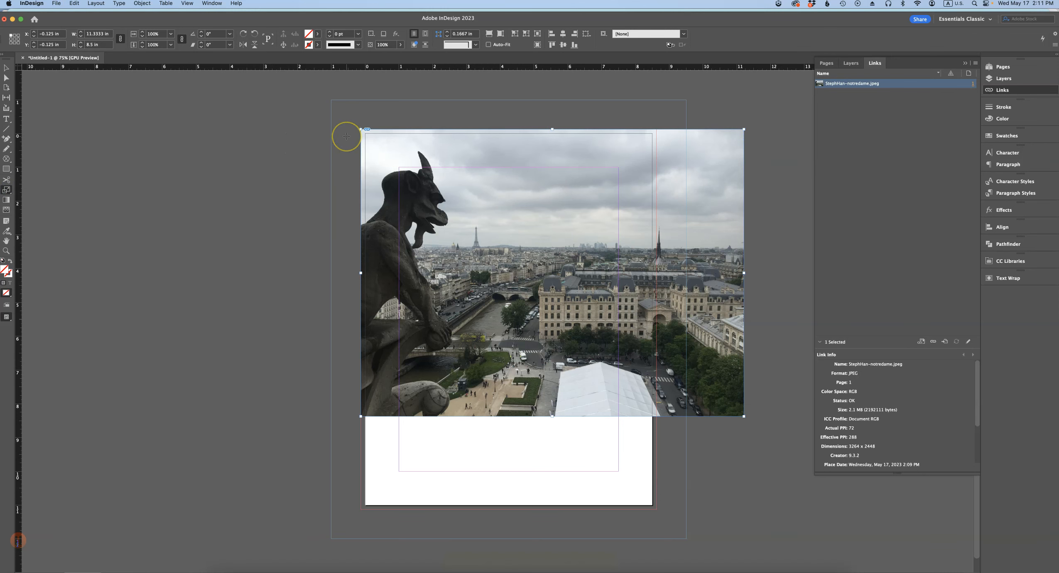
pyautogui.press('super+equal')
pyautogui.press('super+equal')
pyautogui.press('super+equal')
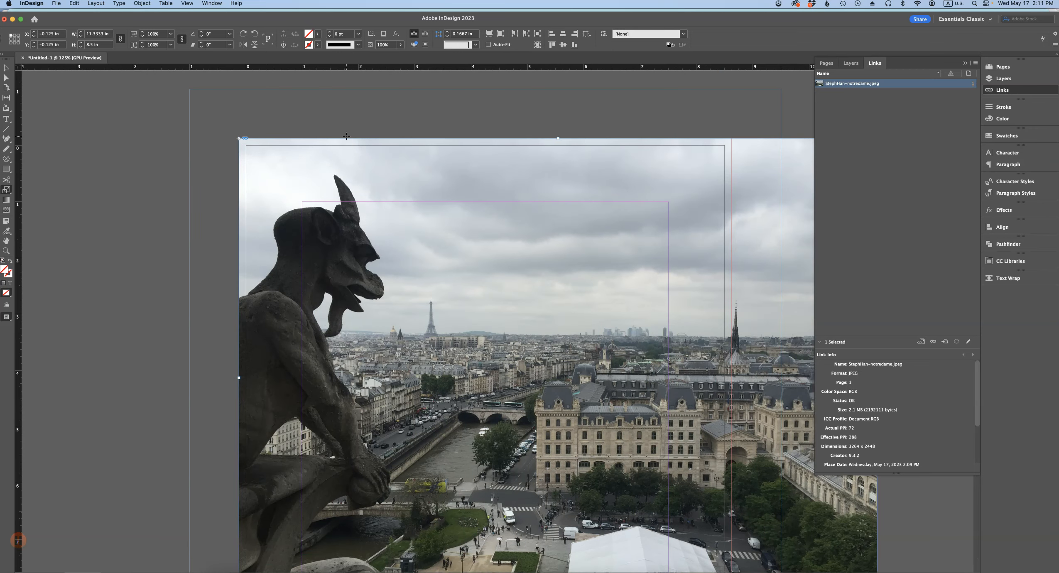
pyautogui.scroll(5, 347, 136)
pyautogui.hscroll(-5, 347, 136)
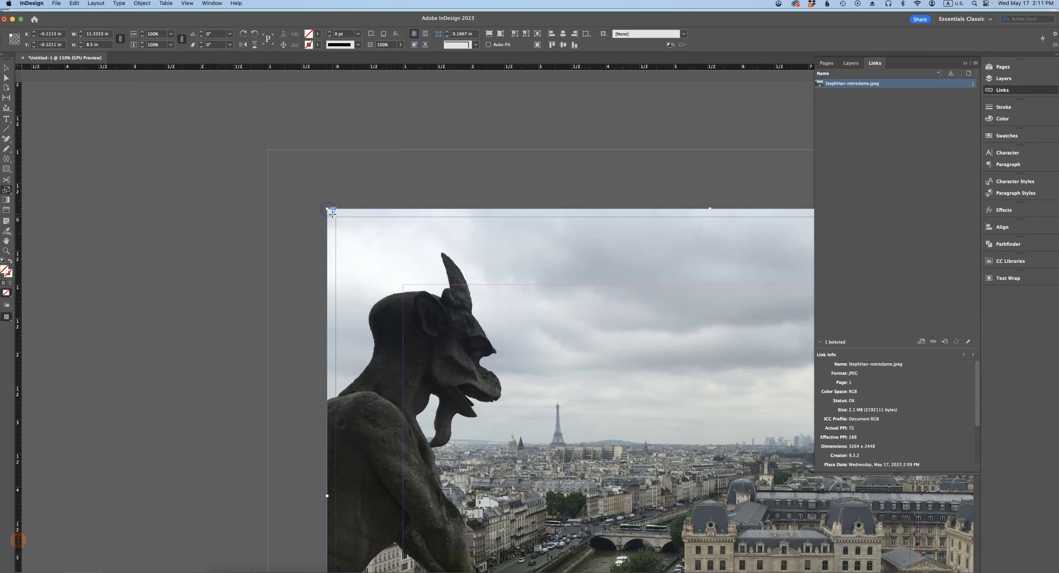
pyautogui.press('super+minus')
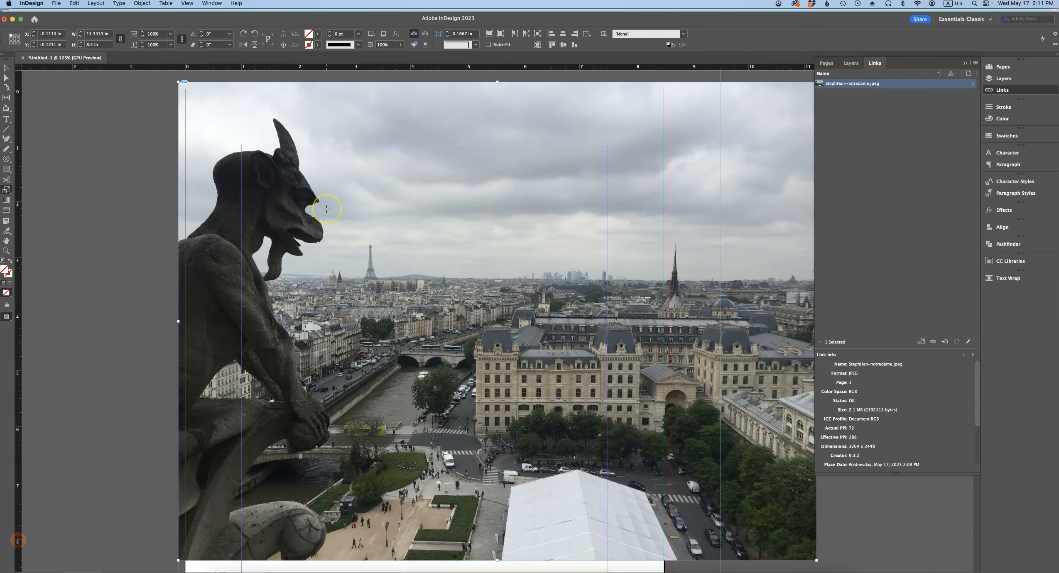
pyautogui.press('super+minus')
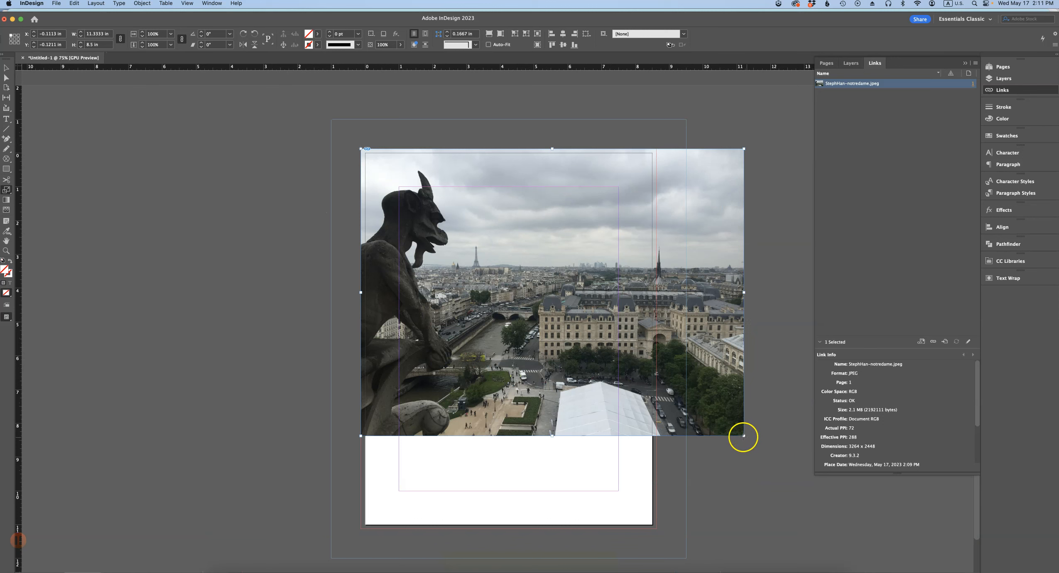
pyautogui.moveTo(744, 437); pyautogui.dragTo(660, 366)
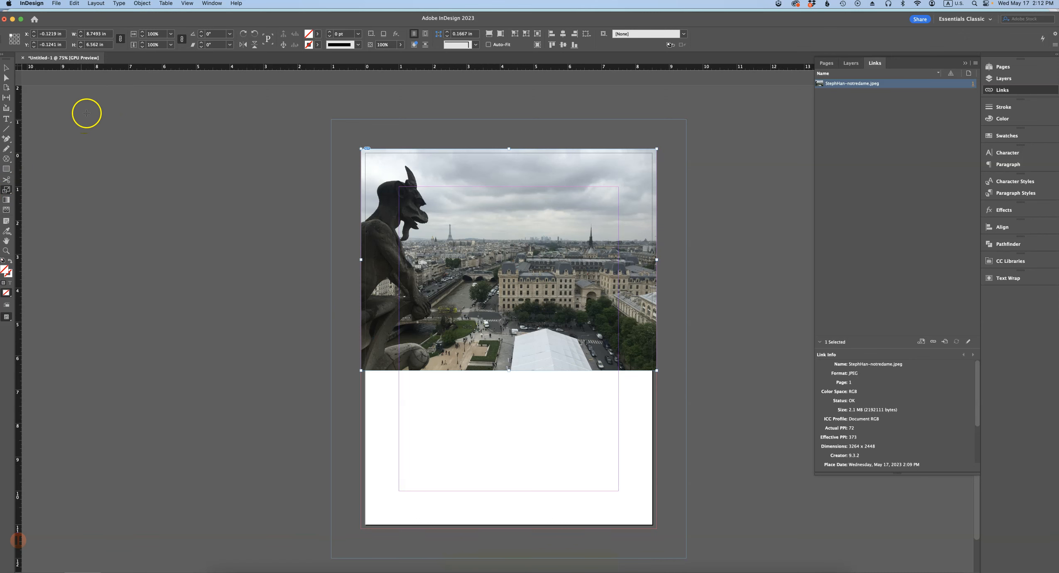
# Step: Try setting the photo's scale percentage to 50%, and undo the change
pyautogui.click(160, 38)
pyautogui.write('50')
pyautogui.press('Return')
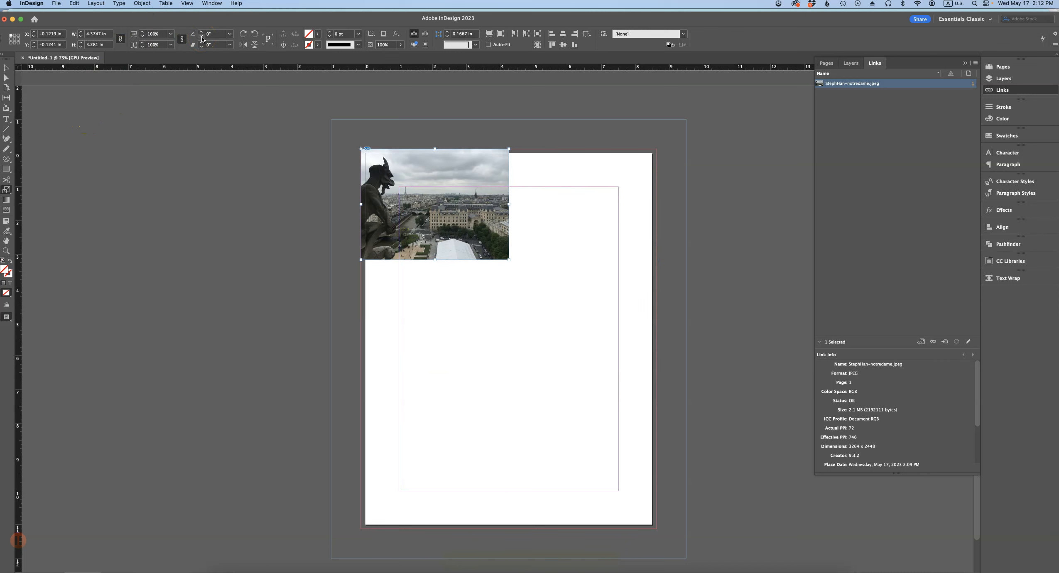
pyautogui.press('super+z')
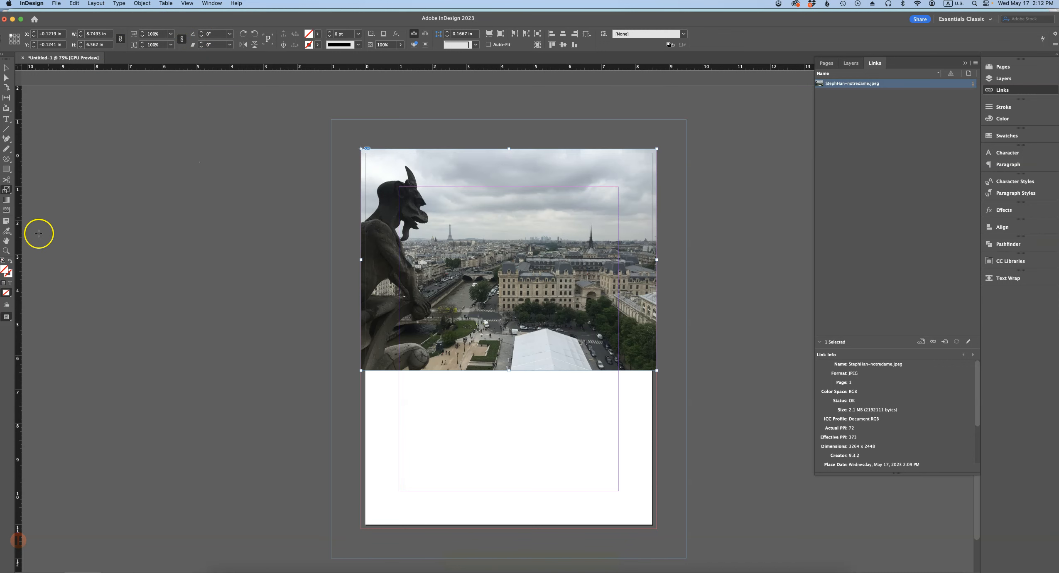
# Step: Try a 50% reduction of the photo with the Scale tool's numeric options, and undo it
pyautogui.doubleClick(12, 190)
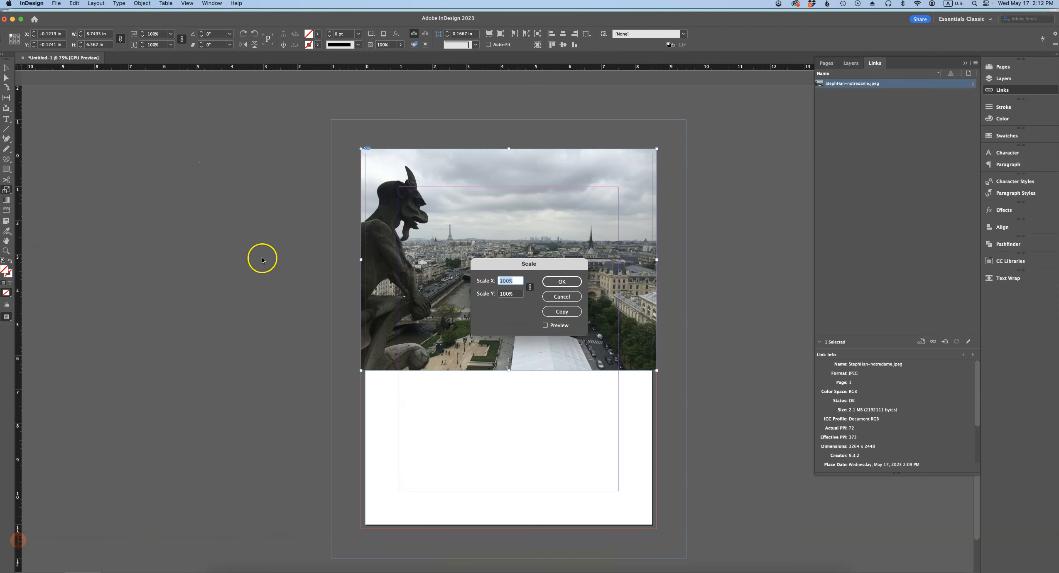
pyautogui.write('50')
pyautogui.press('Return')
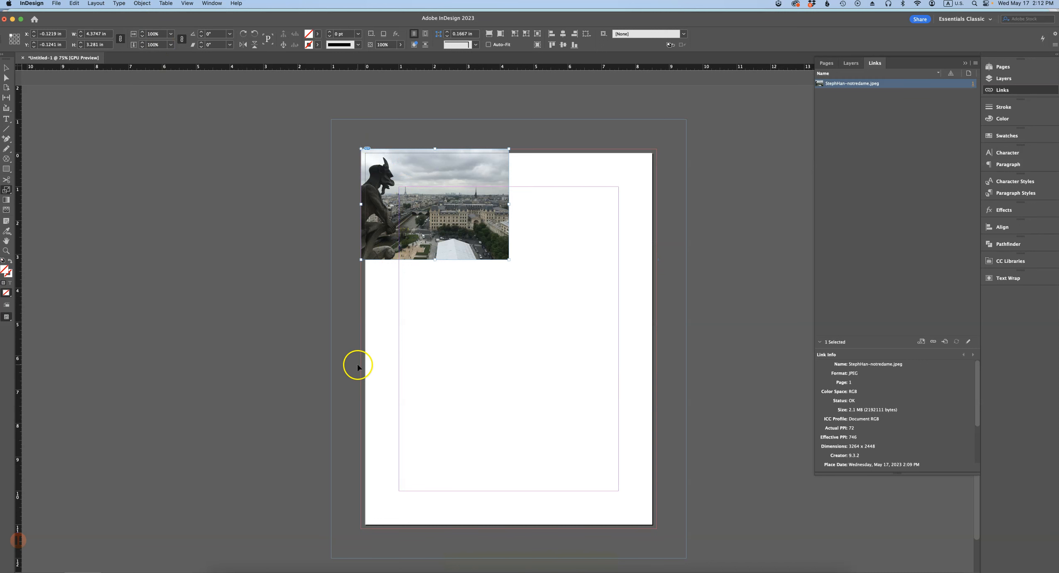
pyautogui.press('super+z')
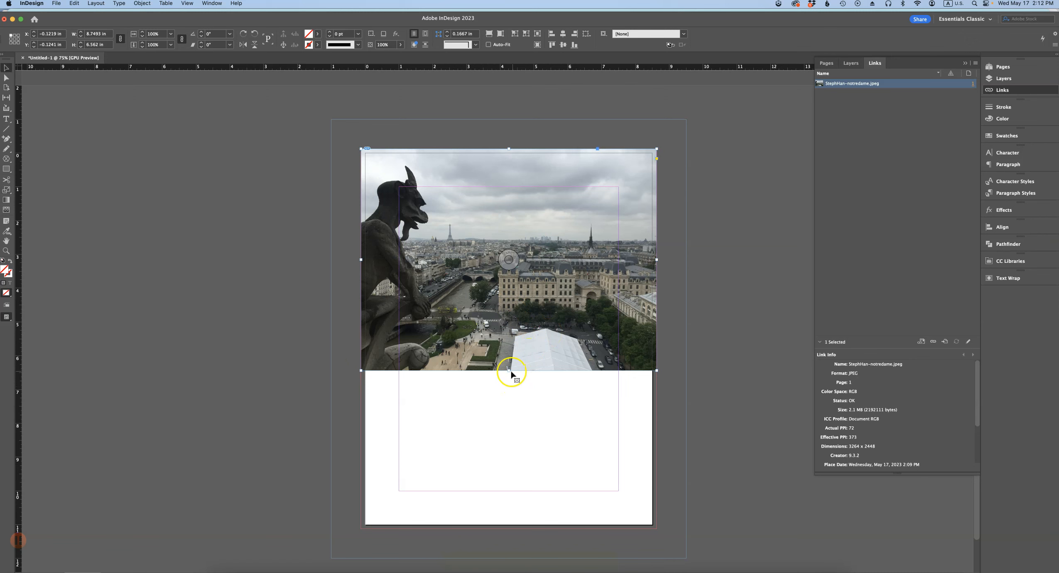
# Step: Crop the bottom of the photo by raising its frame's lower edge to about the 5 in ruler mark
pyautogui.moveTo(509, 370); pyautogui.dragTo(510, 312)
pyautogui.click(521, 433)
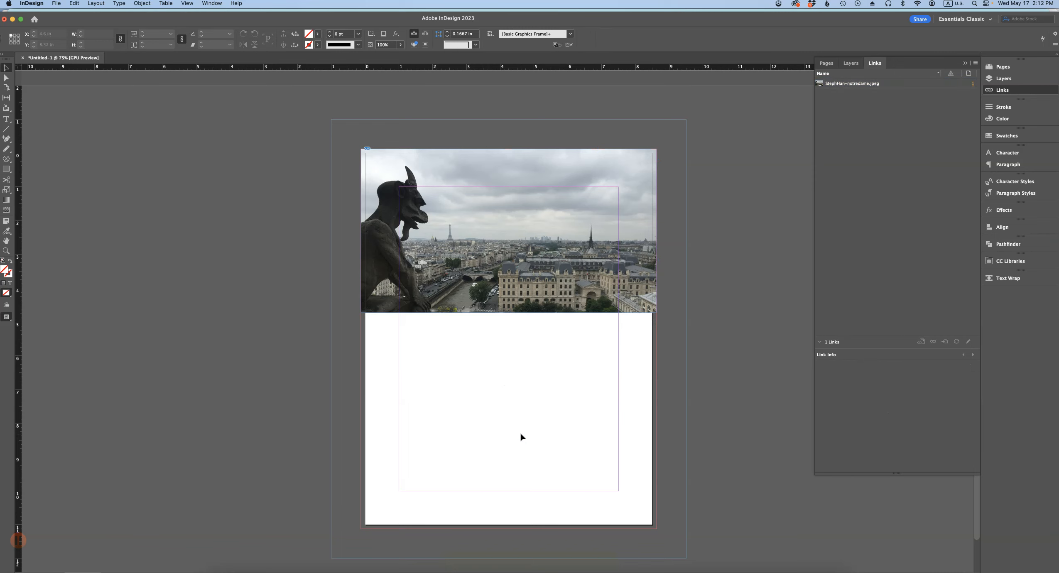
pyautogui.click(511, 425)
pyautogui.click(519, 305)
pyautogui.moveTo(510, 314); pyautogui.dragTo(509, 326)
pyautogui.click(393, 391)
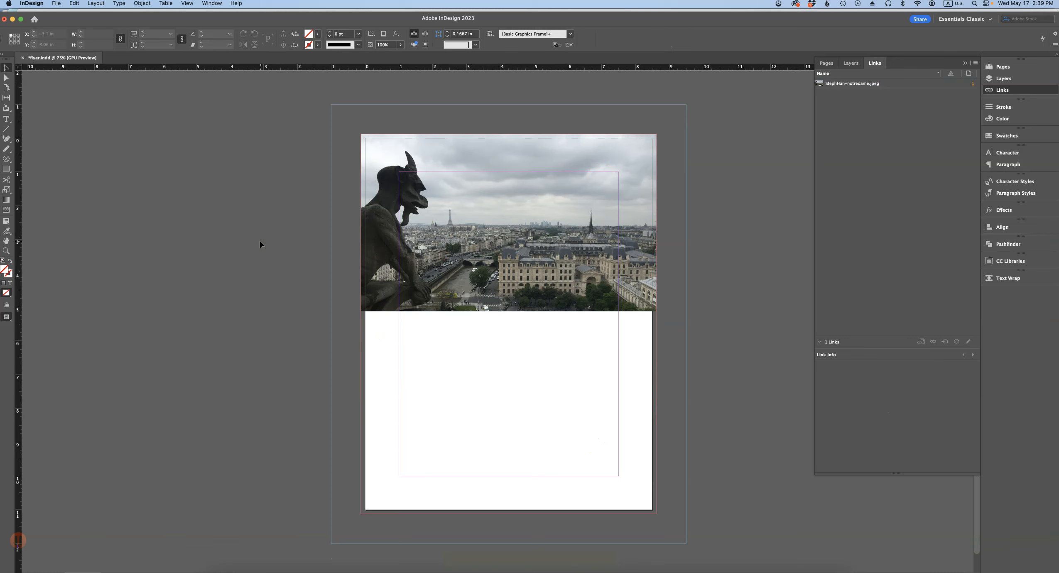
# Step: Try enlarging the photo inside its frame from the lower-right corner to about 10.34 by 8.02 in, and undo it
pyautogui.click(255, 244)
pyautogui.click(6, 78)
pyautogui.click(446, 268)
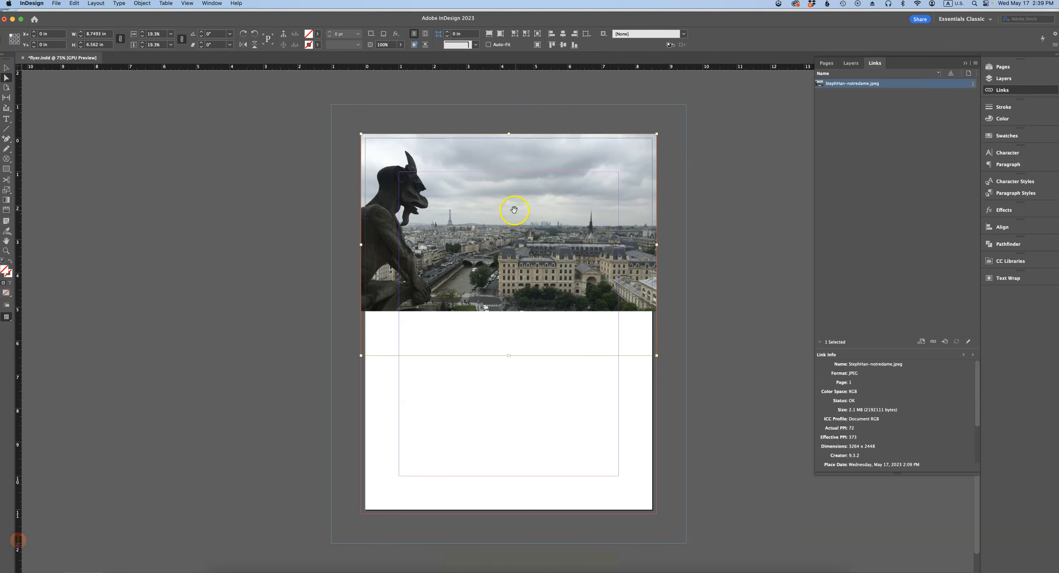
pyautogui.moveTo(656, 356); pyautogui.dragTo(710, 405)
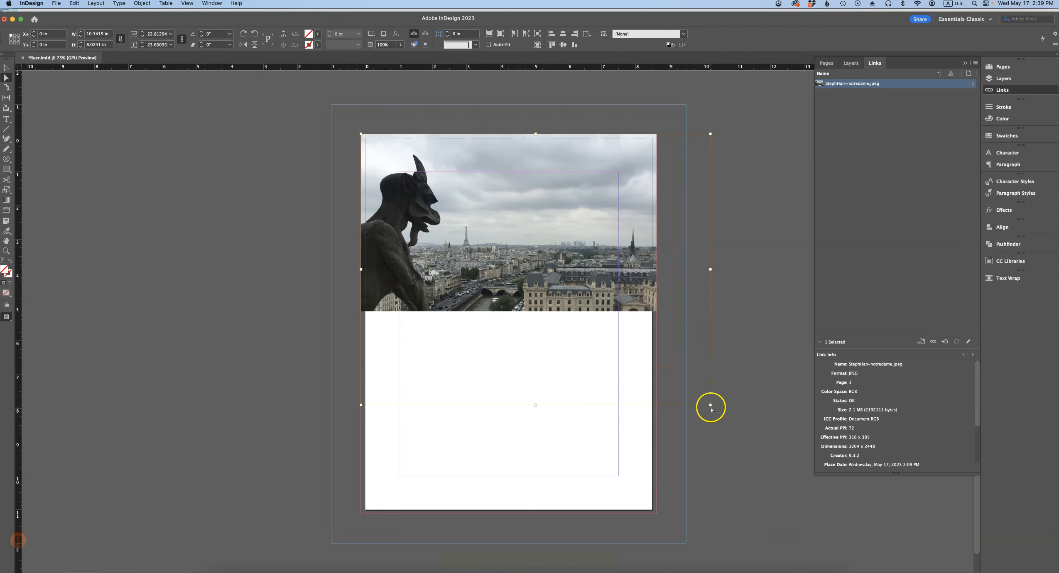
pyautogui.press('super+z')
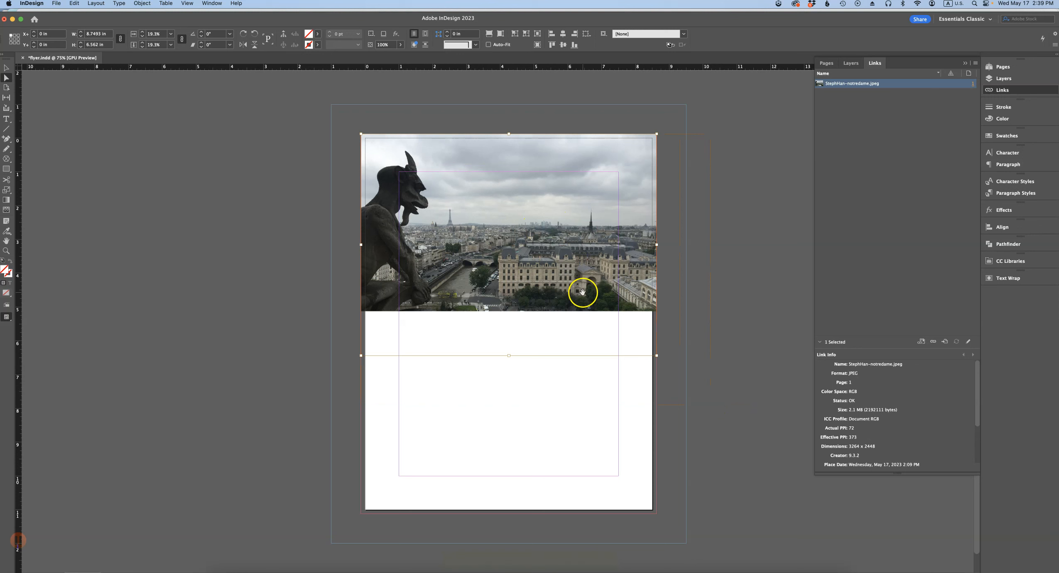
# Step: Try enlarging the photo inside its frame from two opposite corners to about 11.7 by 9.56 in, and undo the last enlargement
pyautogui.moveTo(657, 355); pyautogui.dragTo(707, 405)
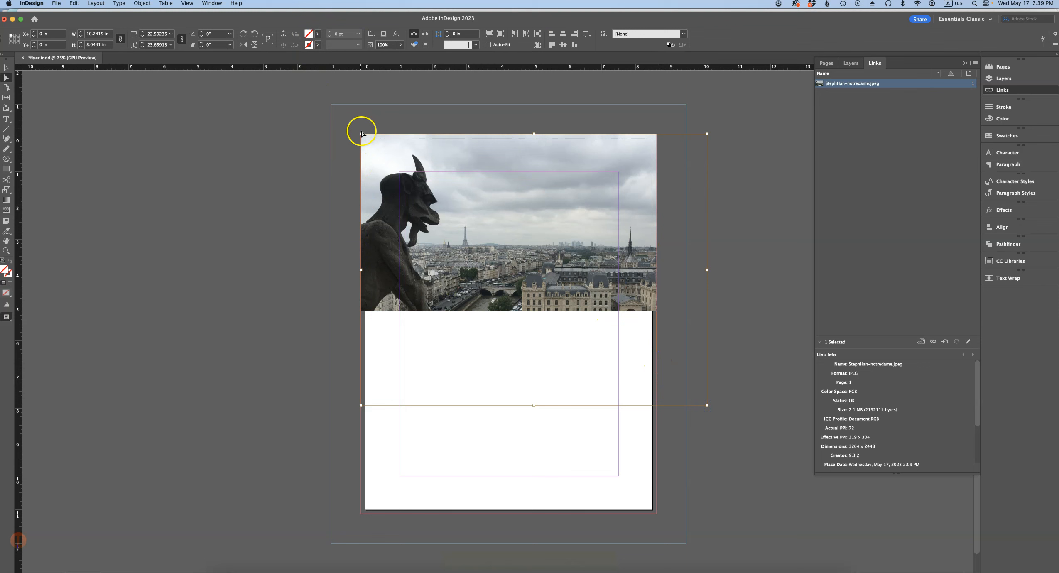
pyautogui.moveTo(361, 134); pyautogui.dragTo(312, 83)
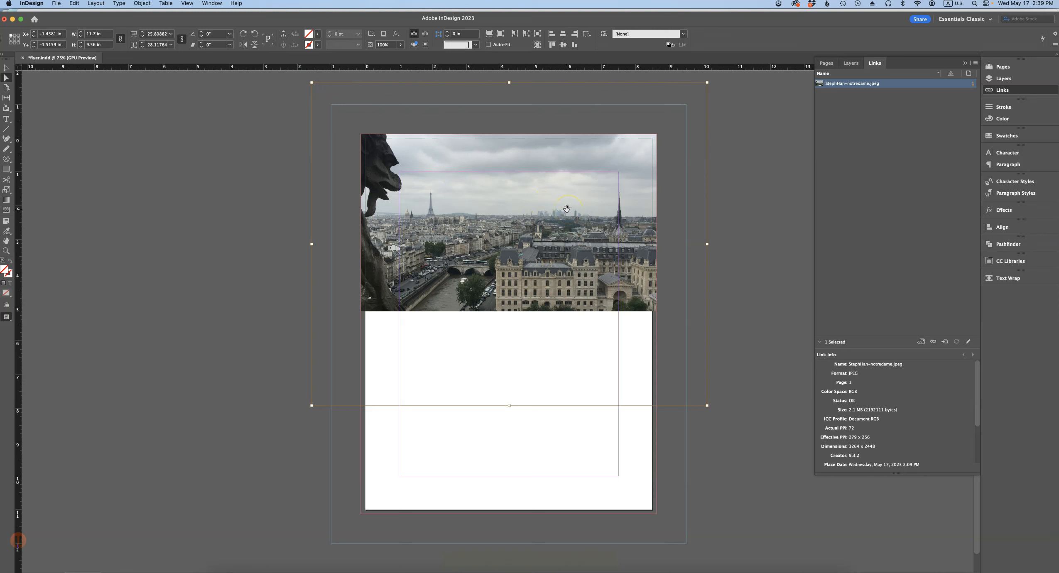
pyautogui.press('super+z')
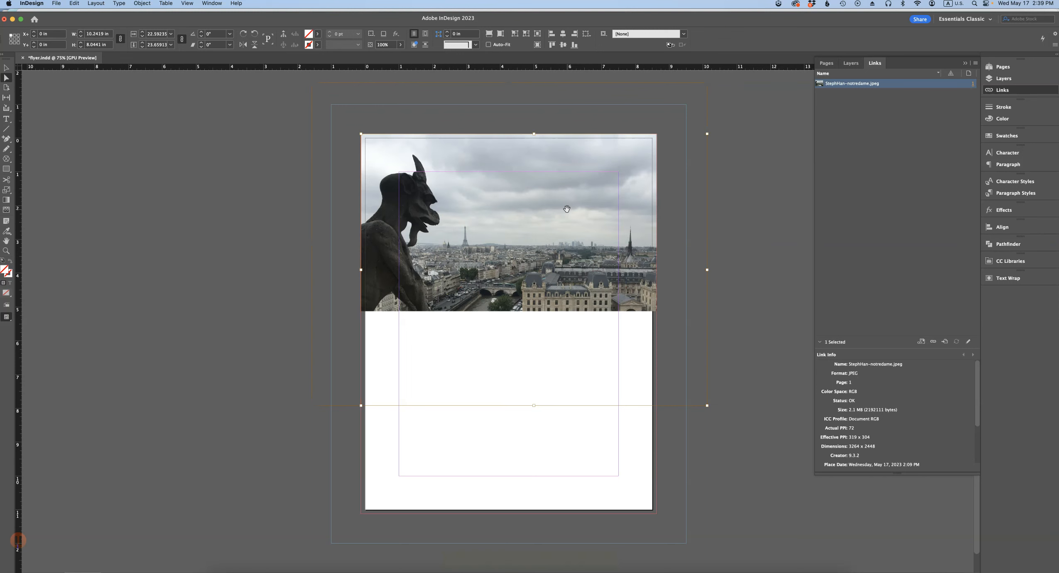
# Step: Try shifting the photo to the left inside its frame, and undo the content changes
pyautogui.moveTo(517, 215); pyautogui.dragTo(447, 207)
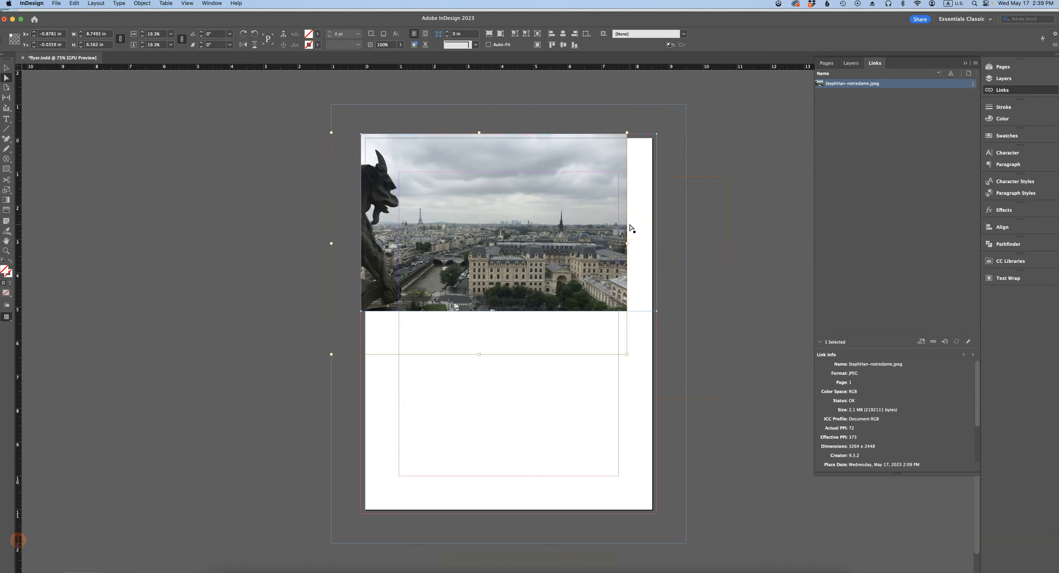
pyautogui.press('super+z')
pyautogui.press('super+z')
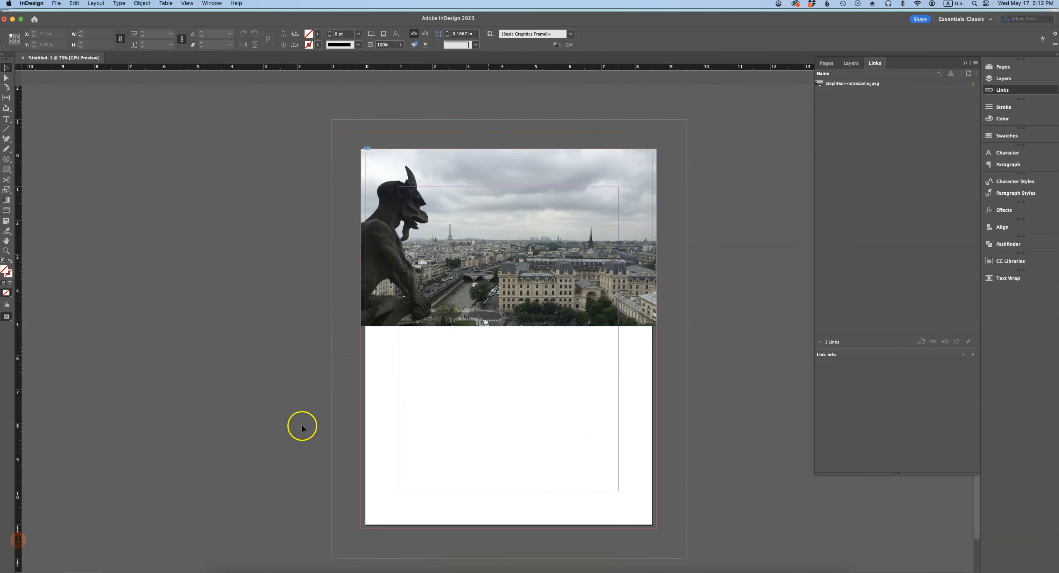
# Step: Hide the guides and the frame edges in the document view
pyautogui.click(187, 4)
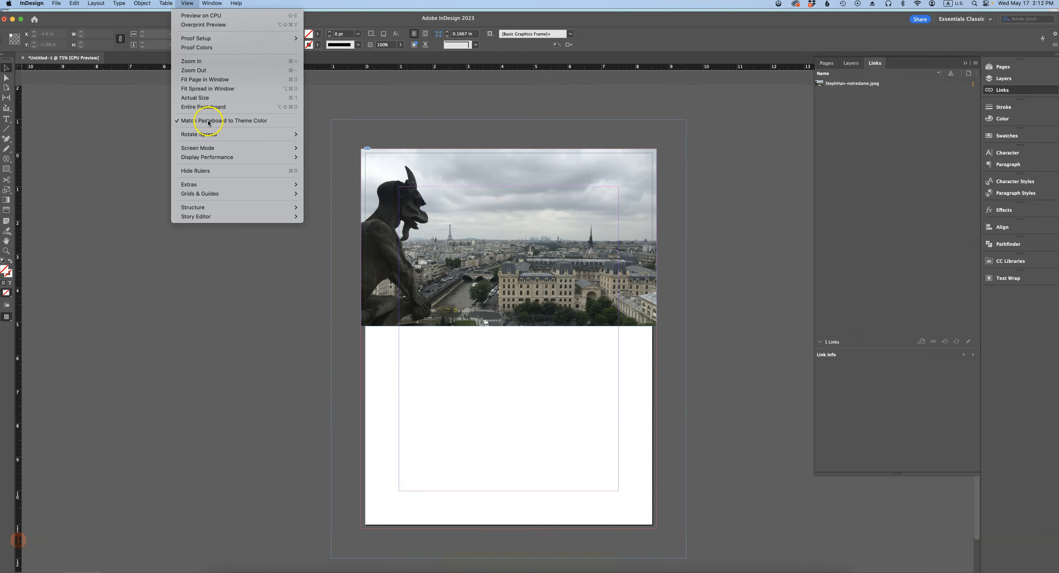
pyautogui.moveTo(241, 194)
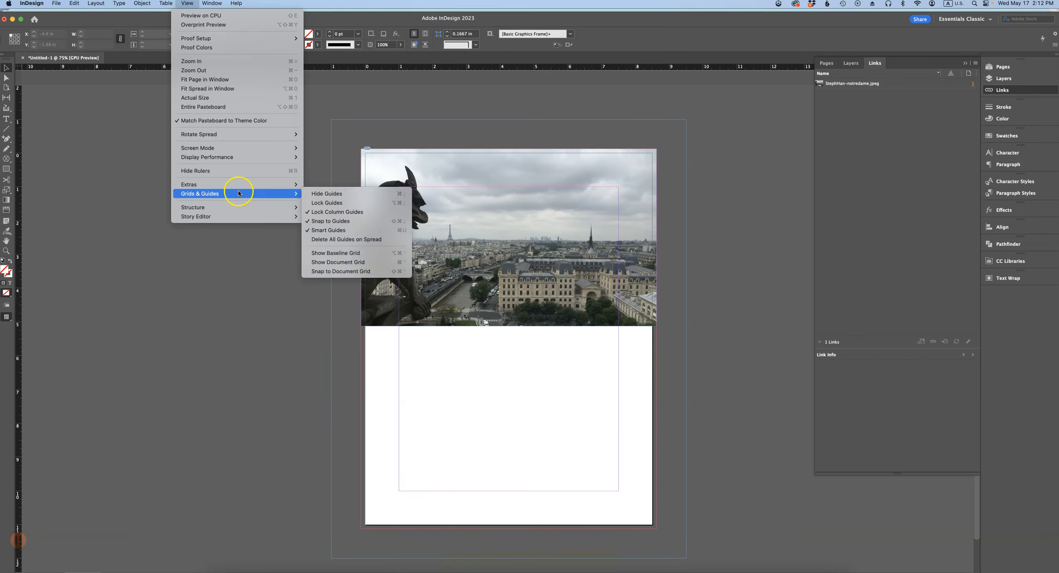
pyautogui.click(325, 194)
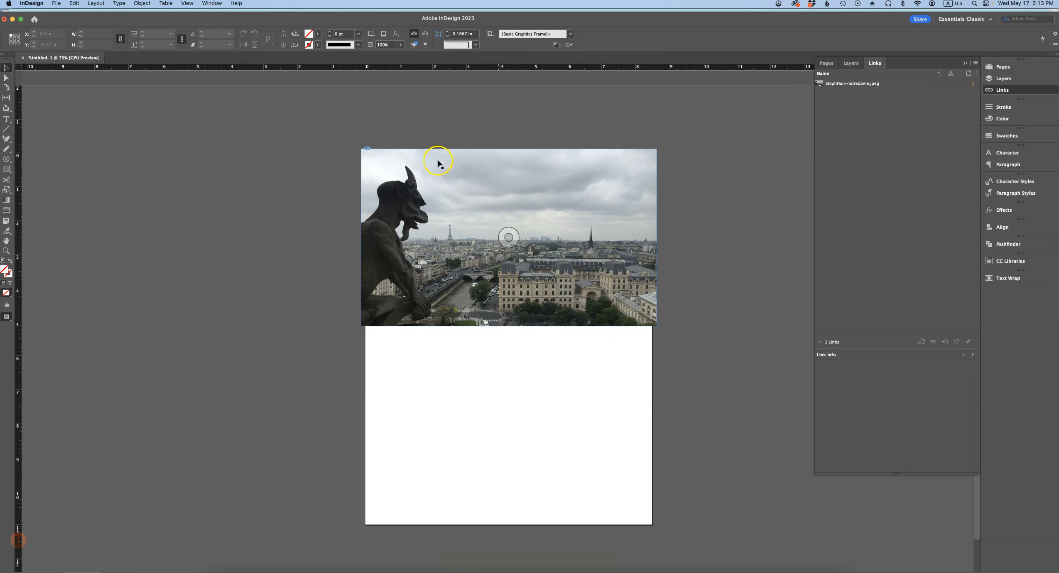
pyautogui.click(187, 3)
pyautogui.moveTo(257, 185)
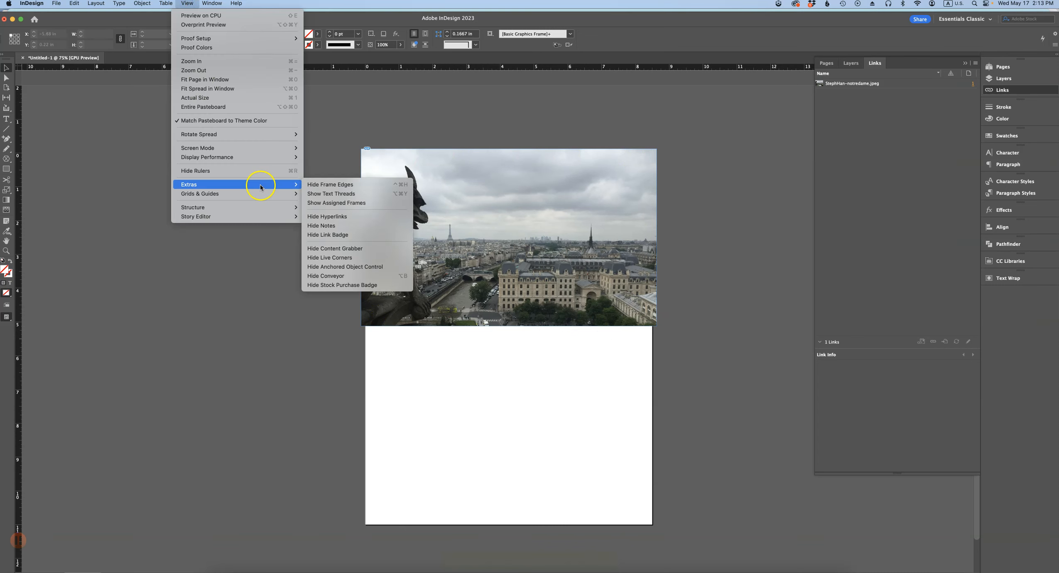
pyautogui.click(337, 187)
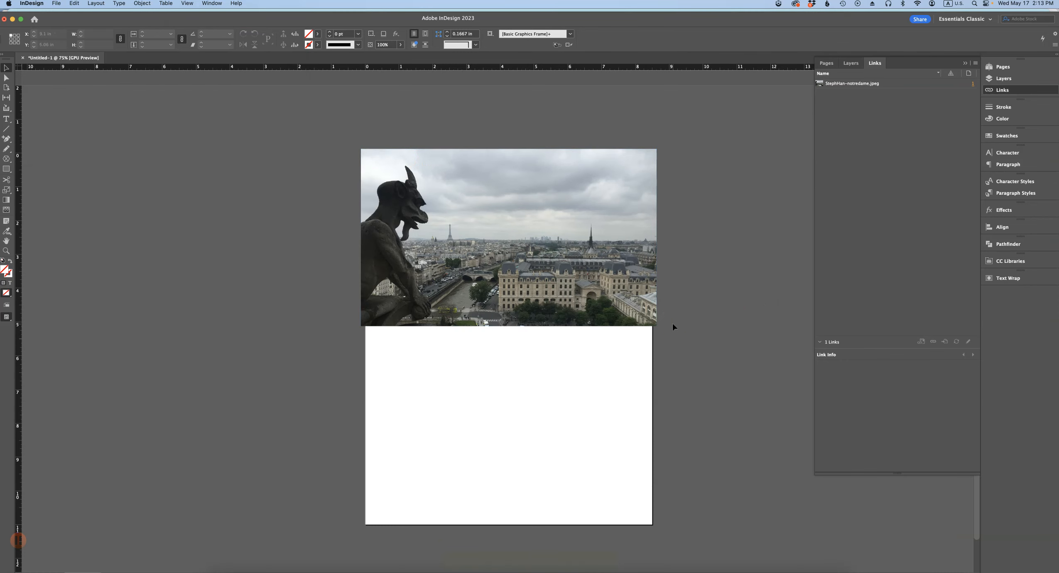
# Step: Compare the flyer page in the trimmed preview and in the normal view with its guides and bleed
pyautogui.click(288, 376)
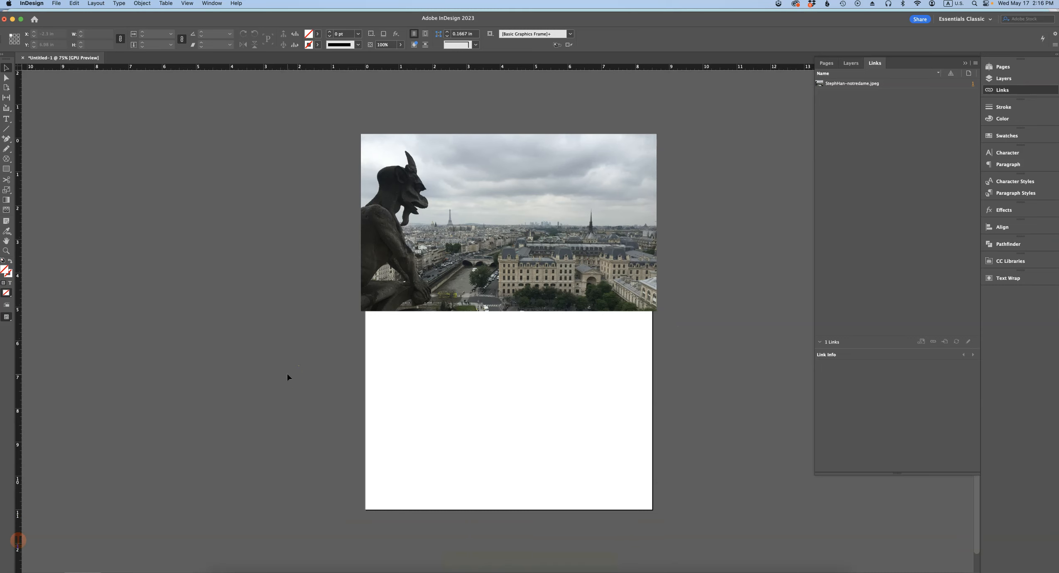
pyautogui.click(293, 365)
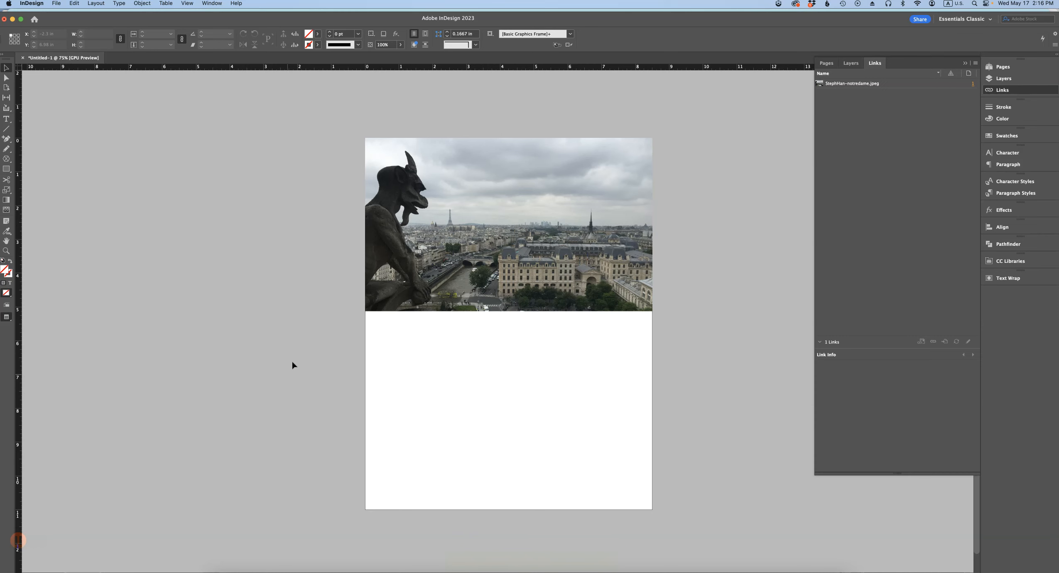
pyautogui.press('w')
pyautogui.press('w')
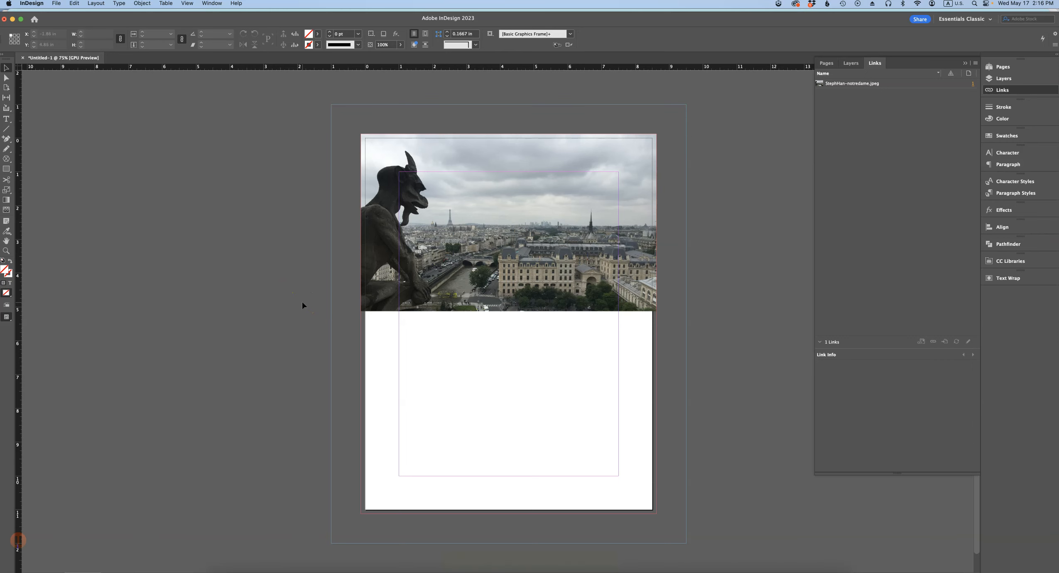
pyautogui.press('w')
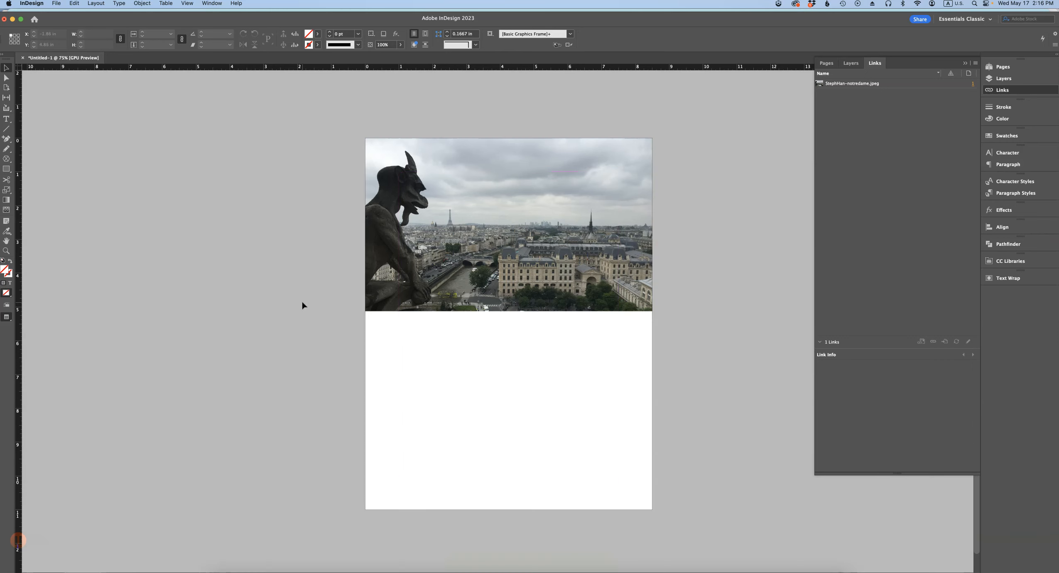
pyautogui.press('w')
pyautogui.press('w')
pyautogui.press('w')
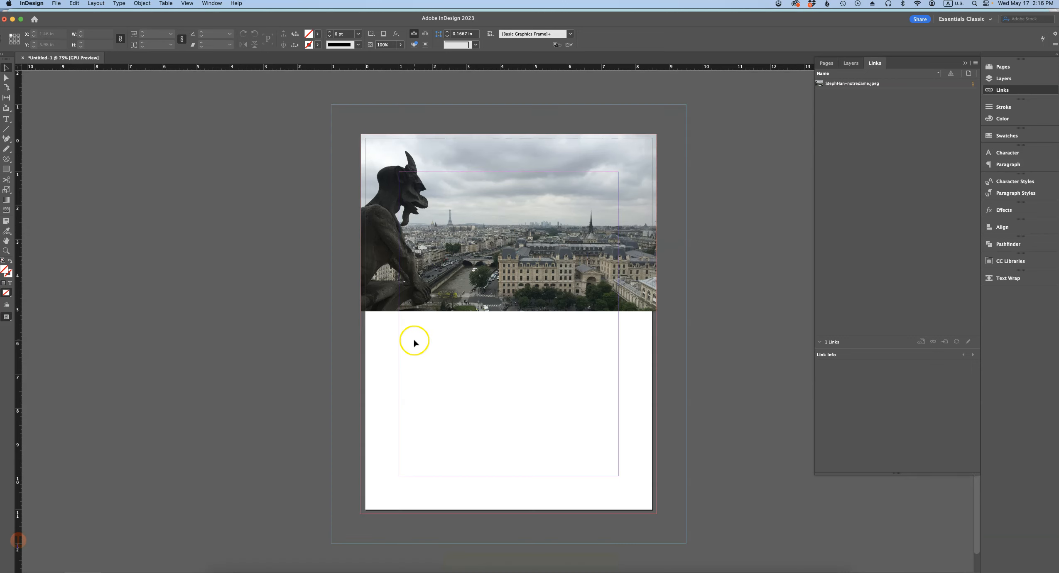
# Step: Add a text frame about 5.88 by 2.46 in below the photo and enter NOTRE DAME in it
pyautogui.click(6, 119)
pyautogui.click(6, 120)
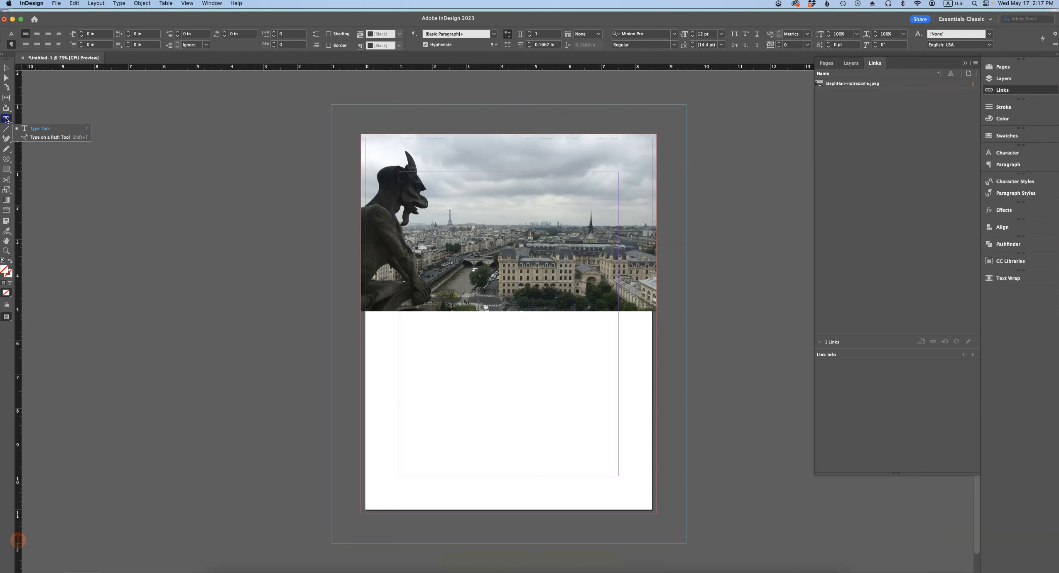
pyautogui.click(413, 324)
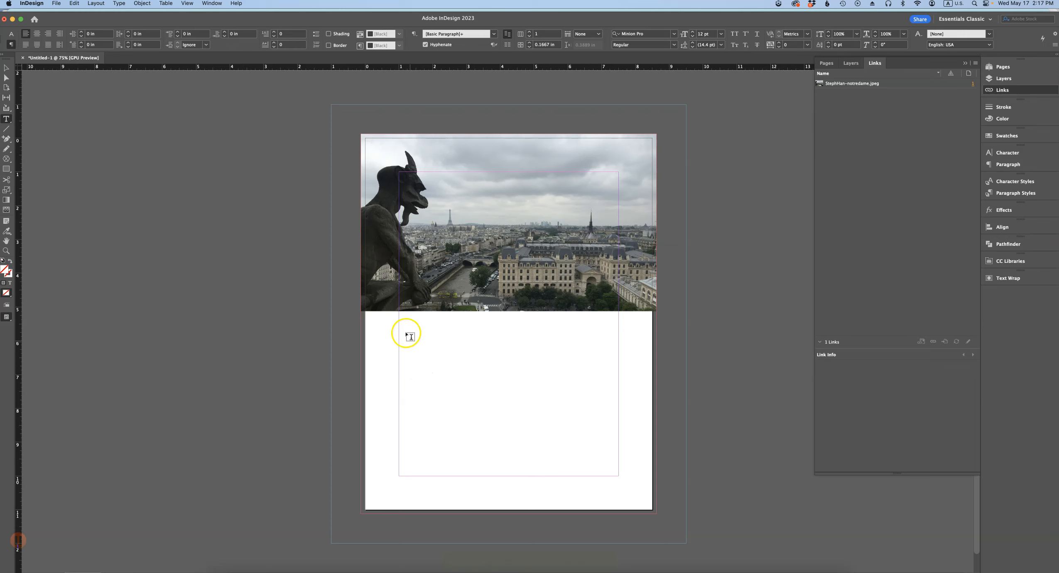
pyautogui.moveTo(408, 327); pyautogui.dragTo(607, 412)
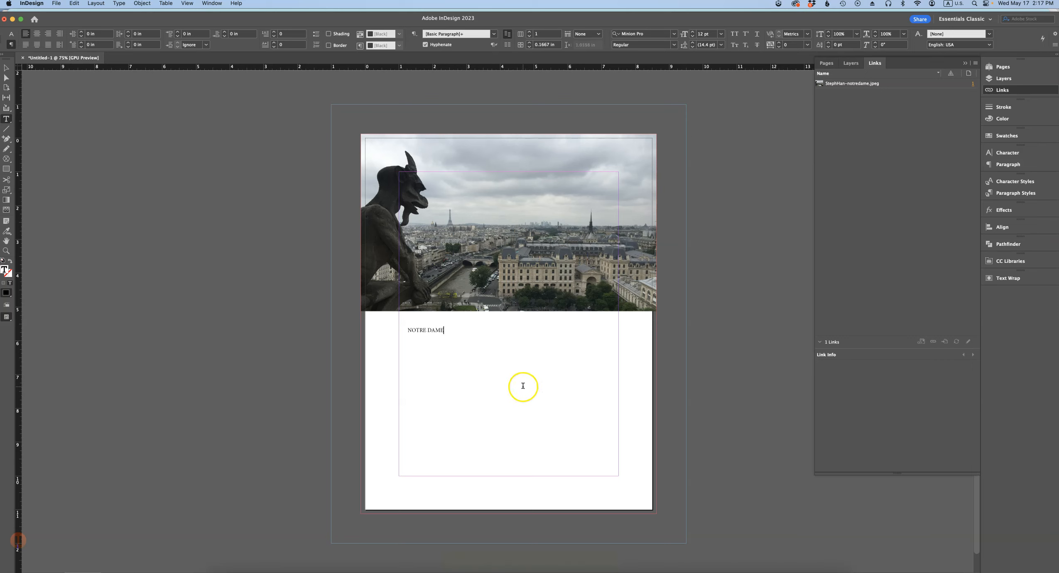
pyautogui.click(6, 68)
pyautogui.click(196, 267)
pyautogui.click(430, 334)
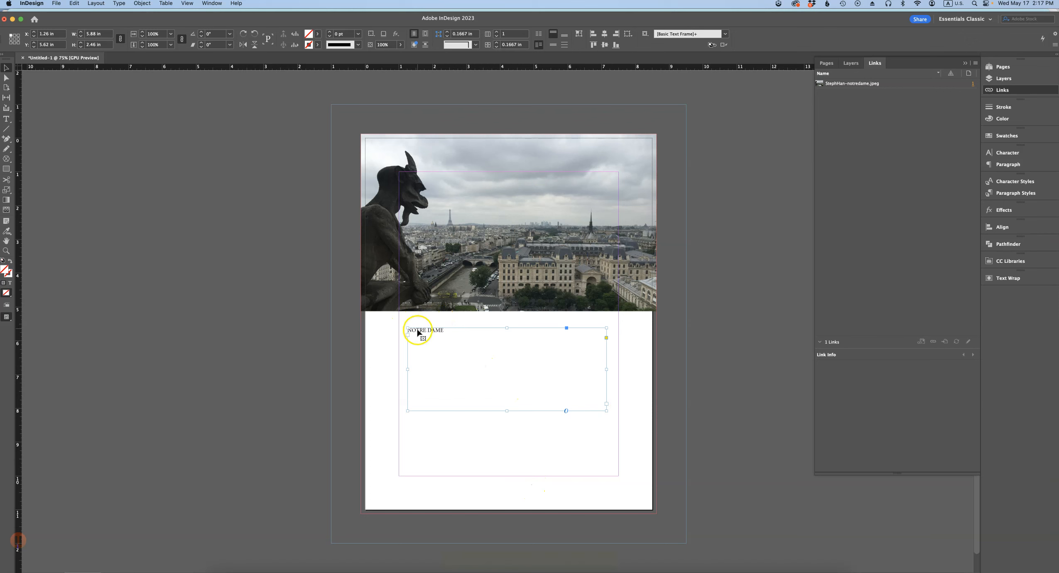
# Step: Set the NOTRE DAME heading's font size to 48 pt and raise it to 64 pt
pyautogui.click(434, 332)
pyautogui.doubleClick(434, 332)
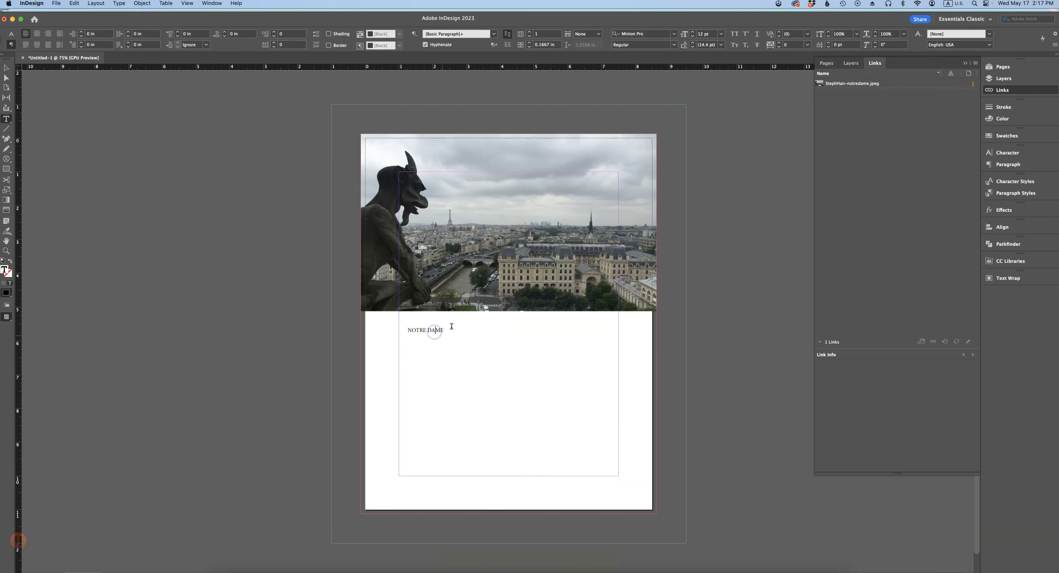
pyautogui.moveTo(377, 329); pyautogui.dragTo(445, 335)
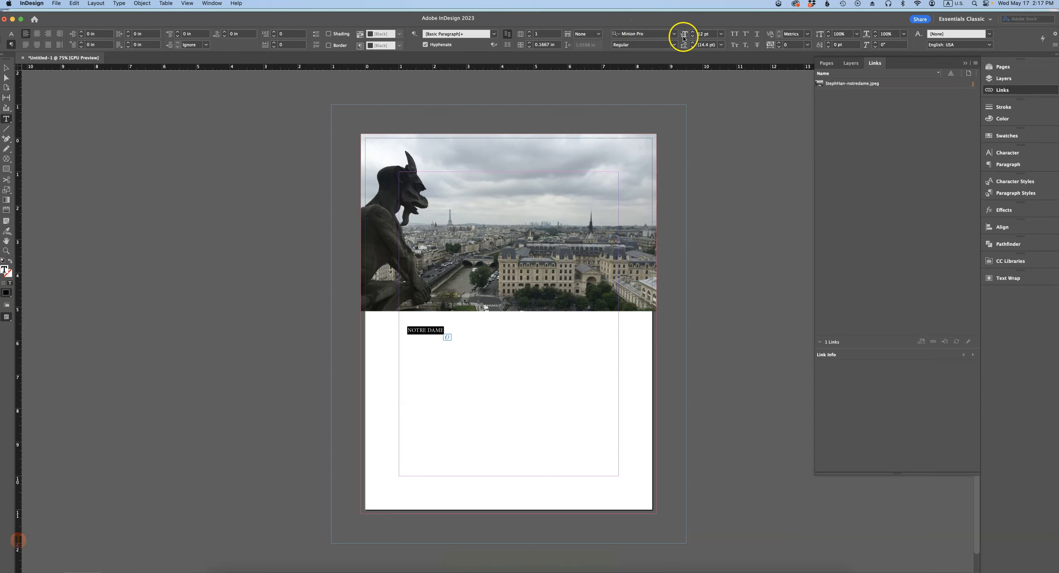
pyautogui.click(707, 35)
pyautogui.write('48')
pyautogui.press('Tab')
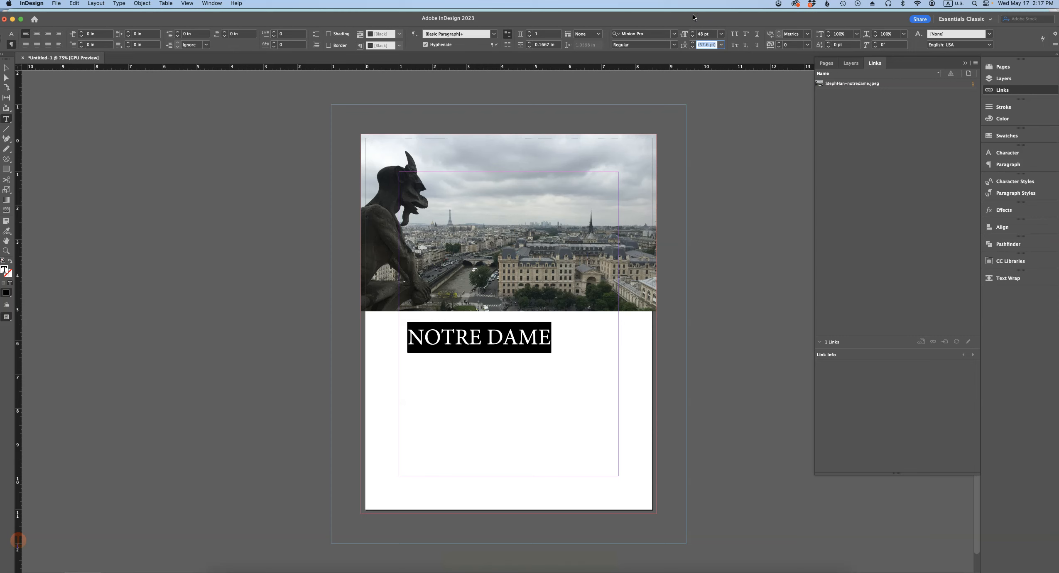
pyautogui.hotkey('shift', 'Tab')
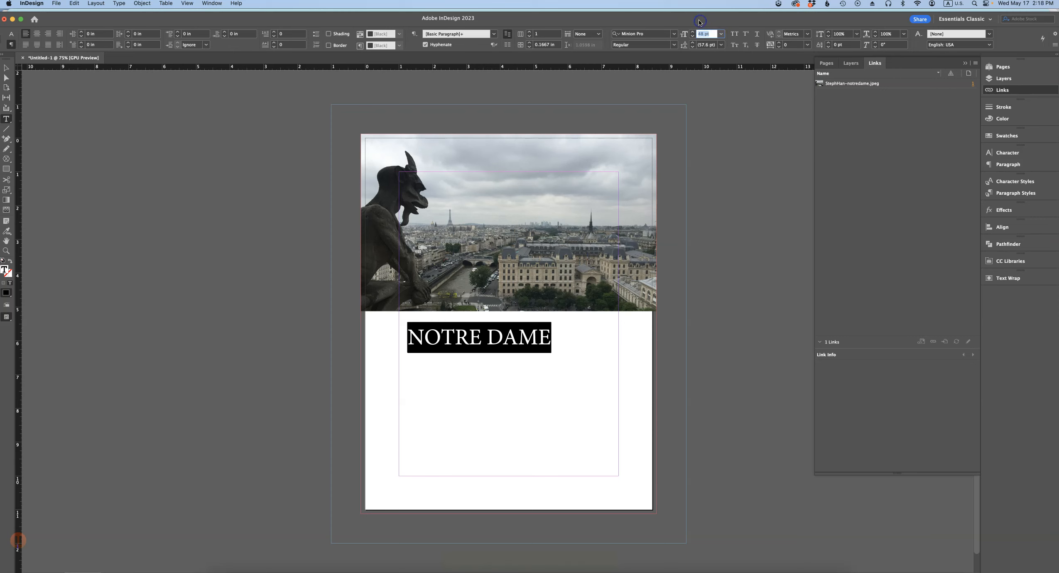
pyautogui.press('Return')
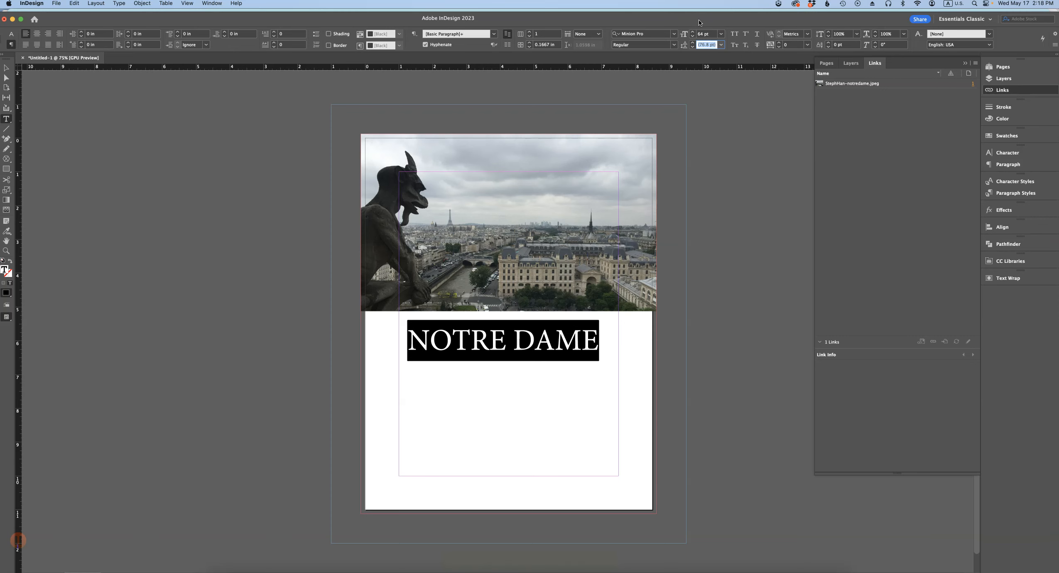
# Step: Fit the heading's frame to its text and move it to the left margin at X 1 in, Y 5.5 in
pyautogui.click(7, 67)
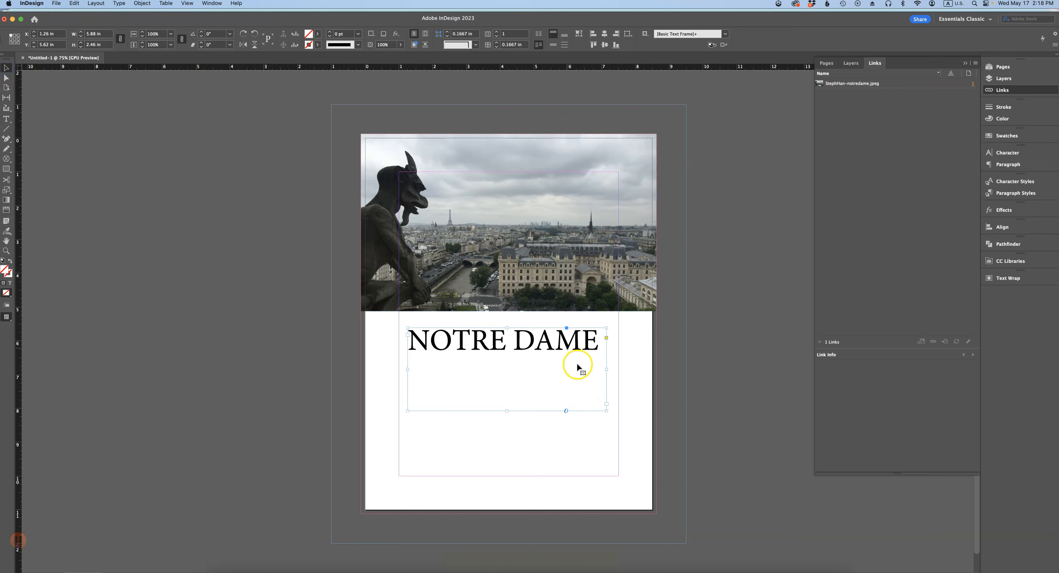
pyautogui.doubleClick(606, 411)
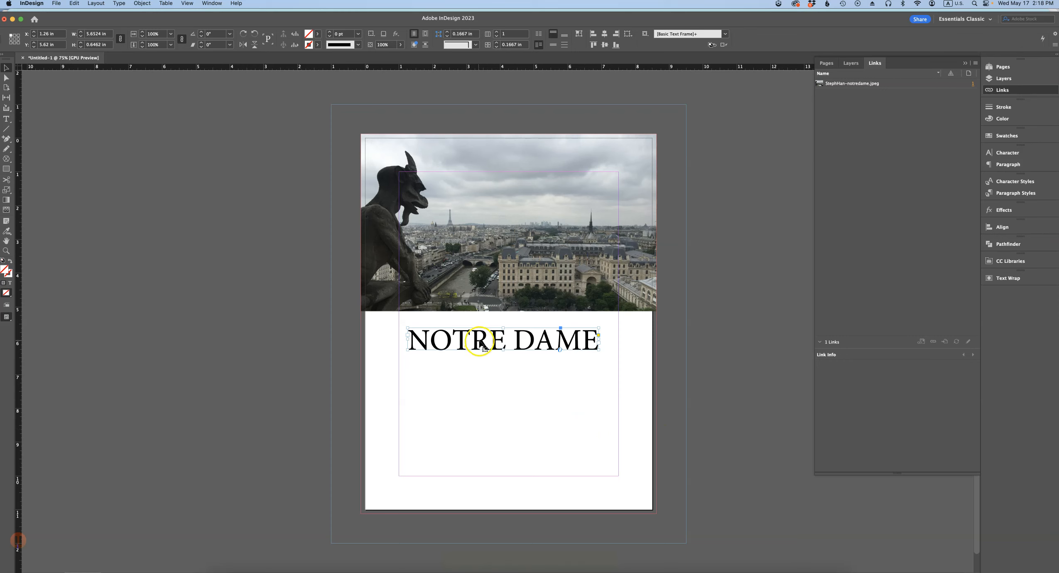
pyautogui.moveTo(482, 345)
pyautogui.mouseDown()
pyautogui.moveTo(456, 340)
pyautogui.moveTo(484, 350)
pyautogui.mouseUp()
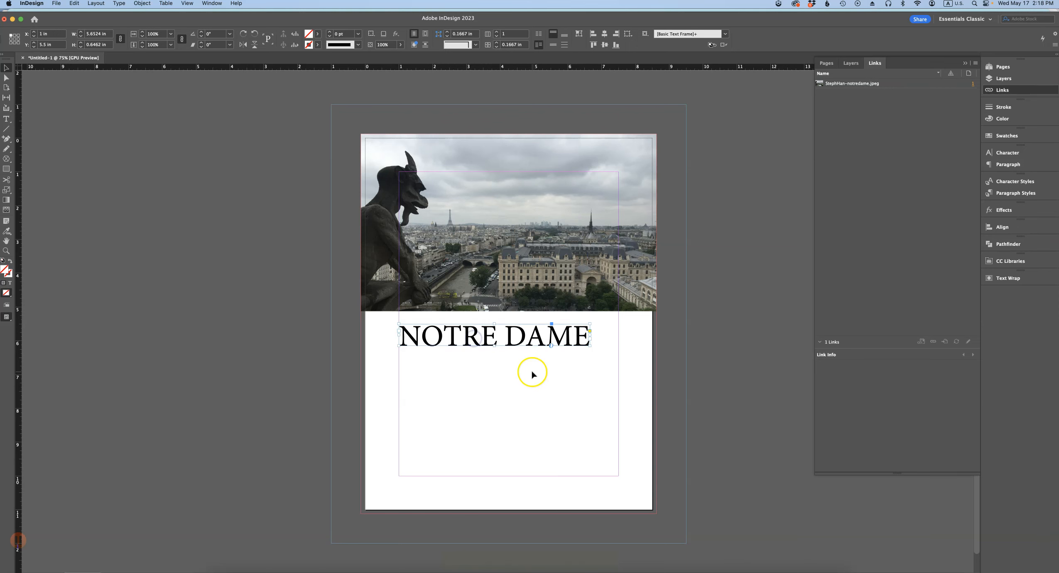
# Step: Scale the NOTRE DAME heading up to about 6.61 by 0.76 in, roughly spanning the page margins
pyautogui.press('s')
pyautogui.moveTo(590, 345); pyautogui.dragTo(622, 366)
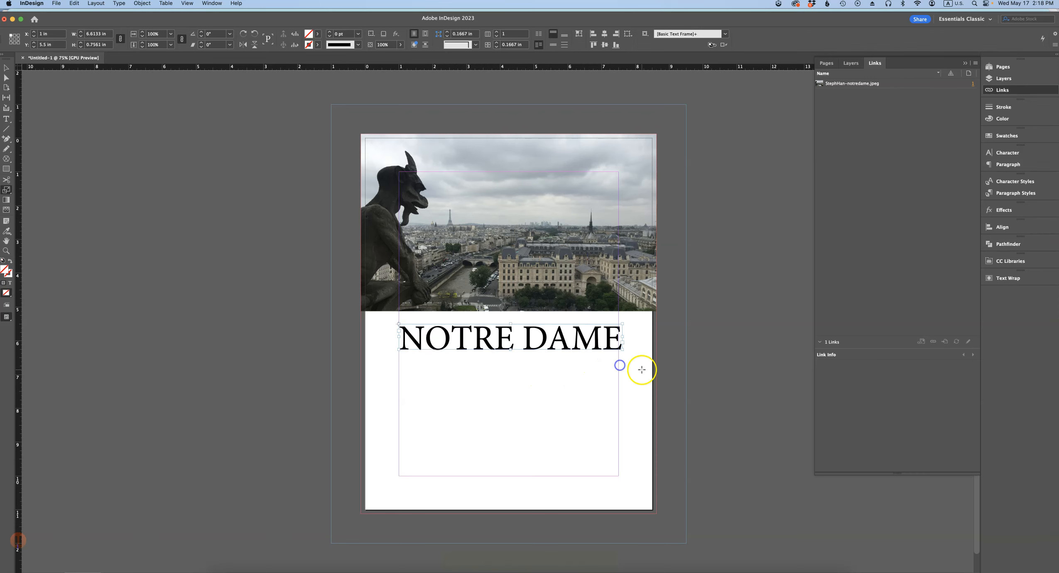
pyautogui.press('v')
pyautogui.click(613, 424)
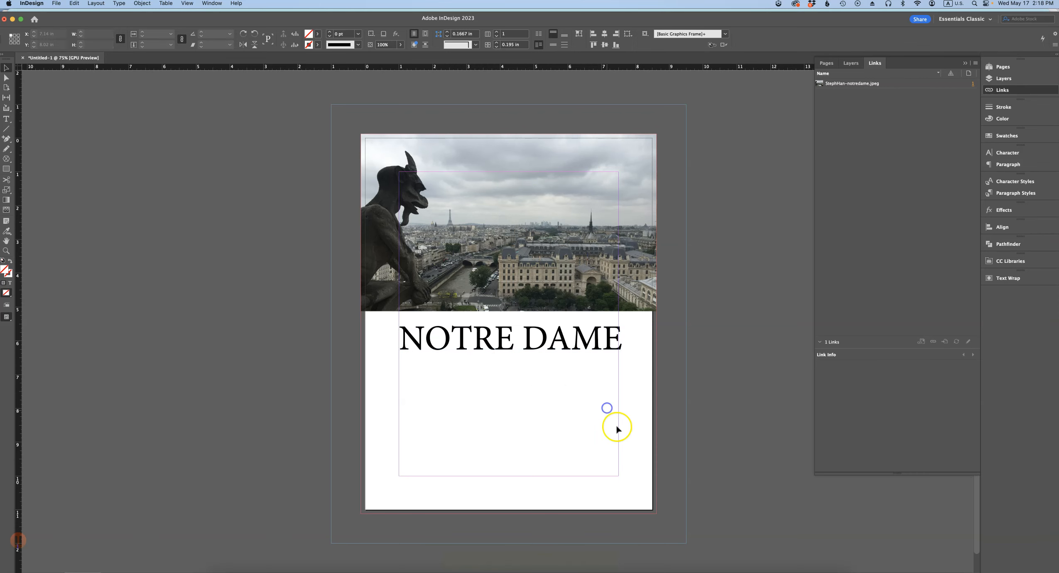
# Step: Preview the page without guides and move the NOTRE DAME heading slightly farther down from the photo
pyautogui.press('w')
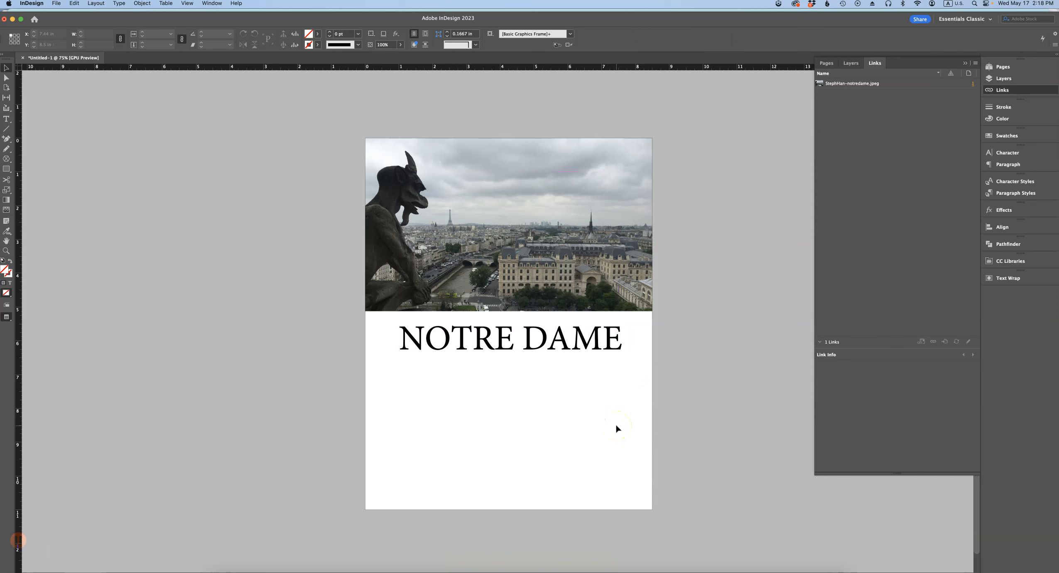
pyautogui.press('w')
pyautogui.click(622, 456)
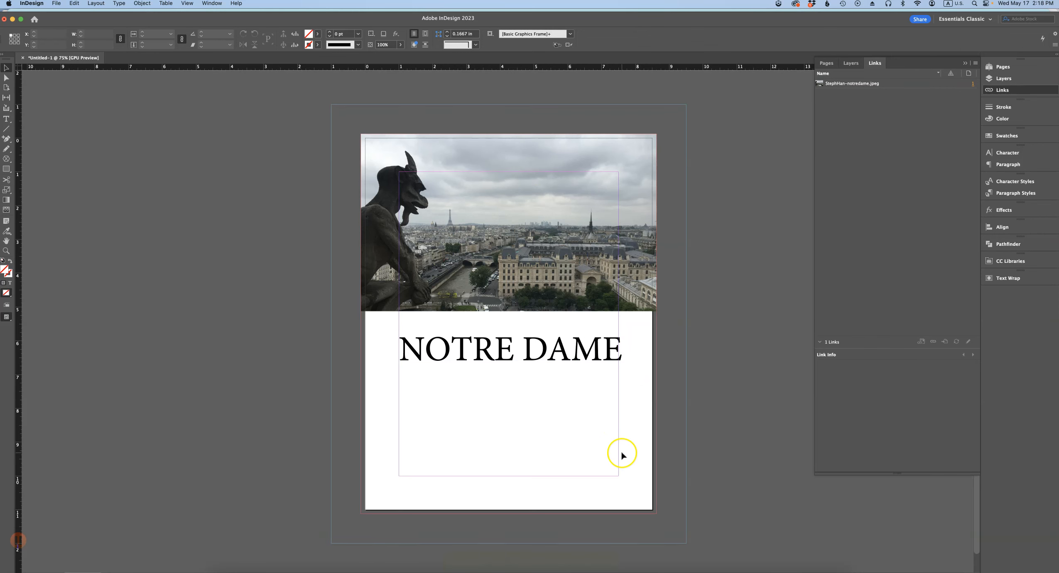
# Step: Save the document as flyer in the Module 6 folder of DMA10 Summer 2023
pyautogui.press('super+s')
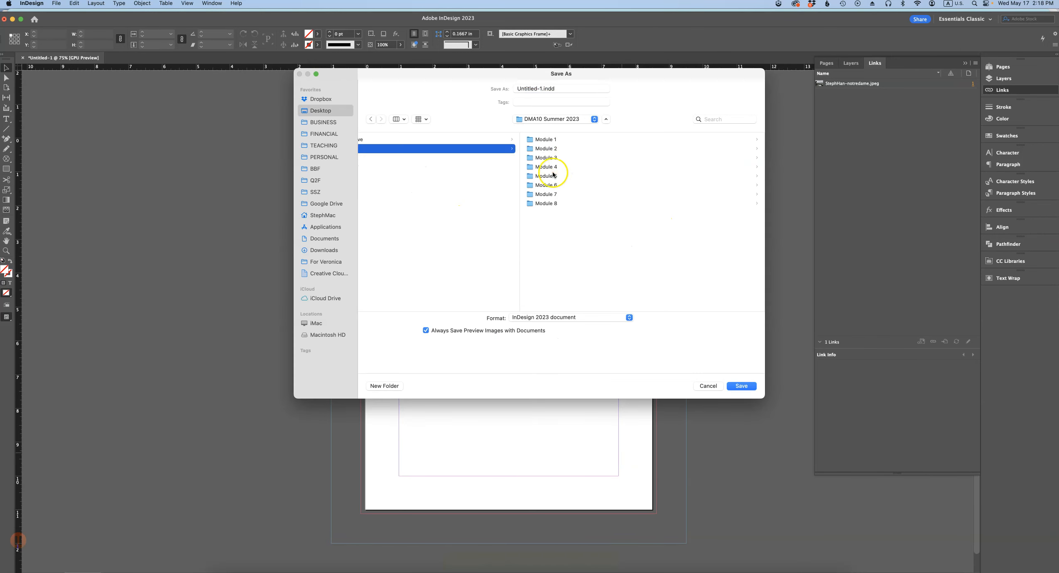
pyautogui.click(552, 185)
pyautogui.click(533, 76)
pyautogui.moveTo(542, 88); pyautogui.dragTo(521, 61)
pyautogui.write('flyer')
pyautogui.press('Return')
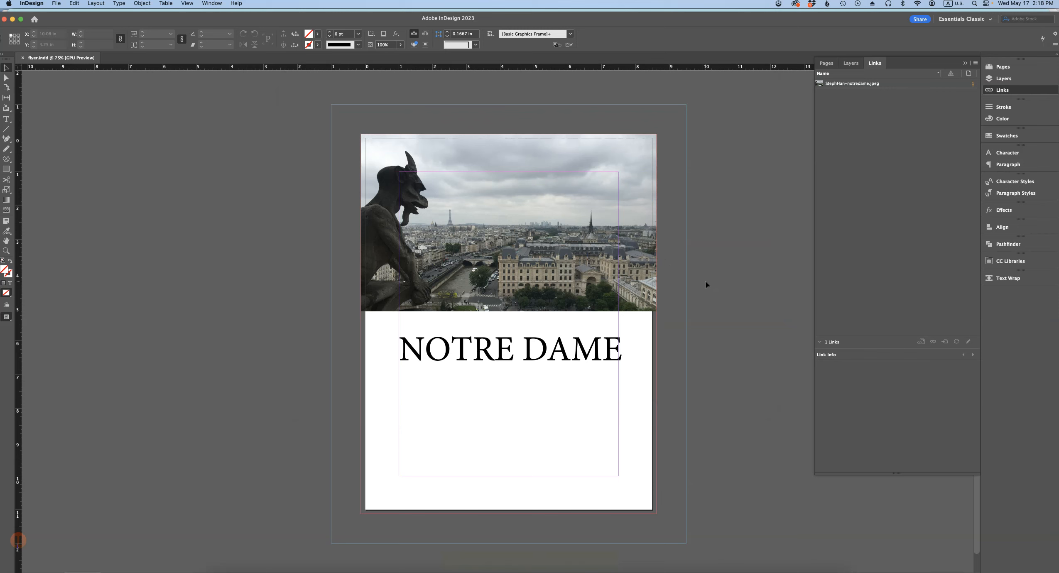
# Step: Move the NOTRE DAME heading slightly up toward the photo, keeping it at the left margin
pyautogui.click(567, 357)
pyautogui.moveTo(565, 353); pyautogui.dragTo(565, 354)
pyautogui.click(572, 383)
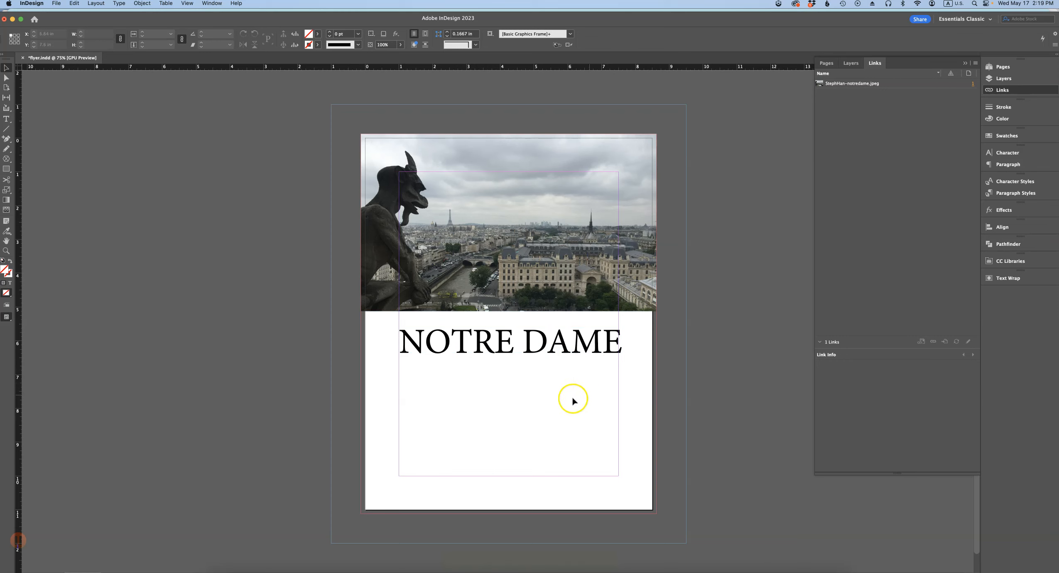
# Step: Draw a text frame about 6.5 by 3.36 in below the heading and fill it with placeholder text
pyautogui.click(6, 120)
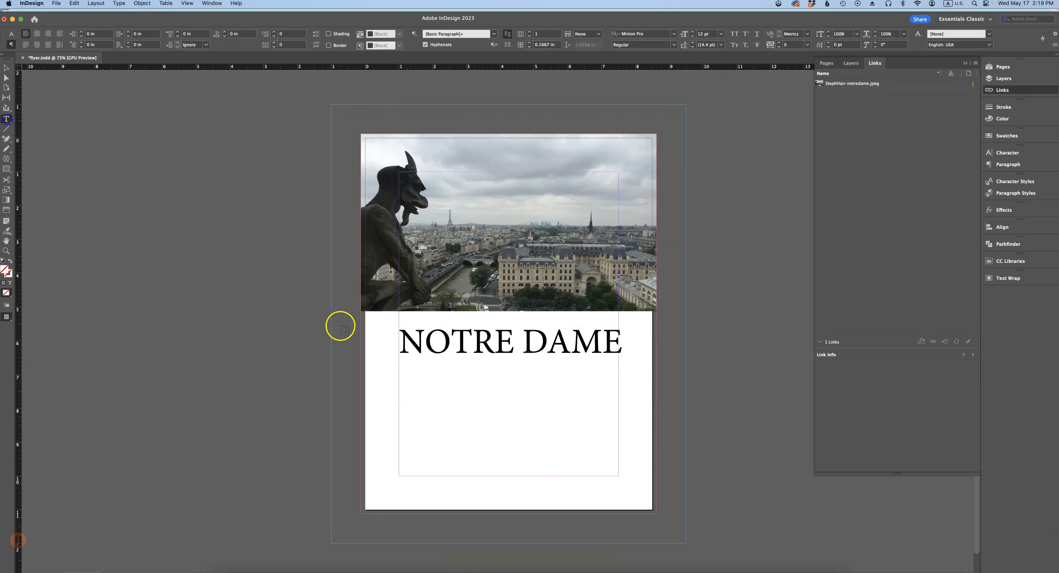
pyautogui.moveTo(403, 367); pyautogui.dragTo(620, 477)
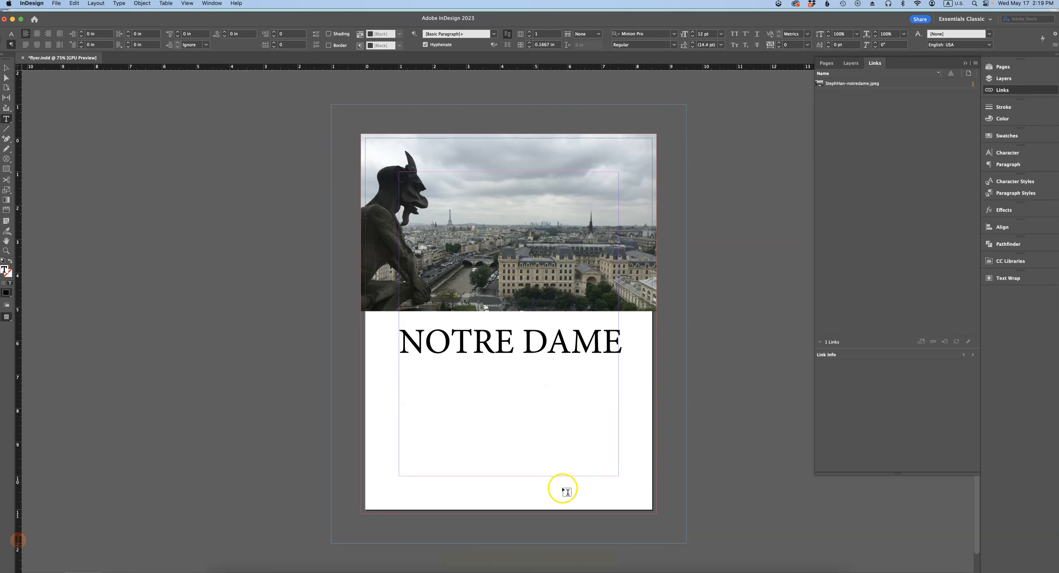
pyautogui.click(118, 4)
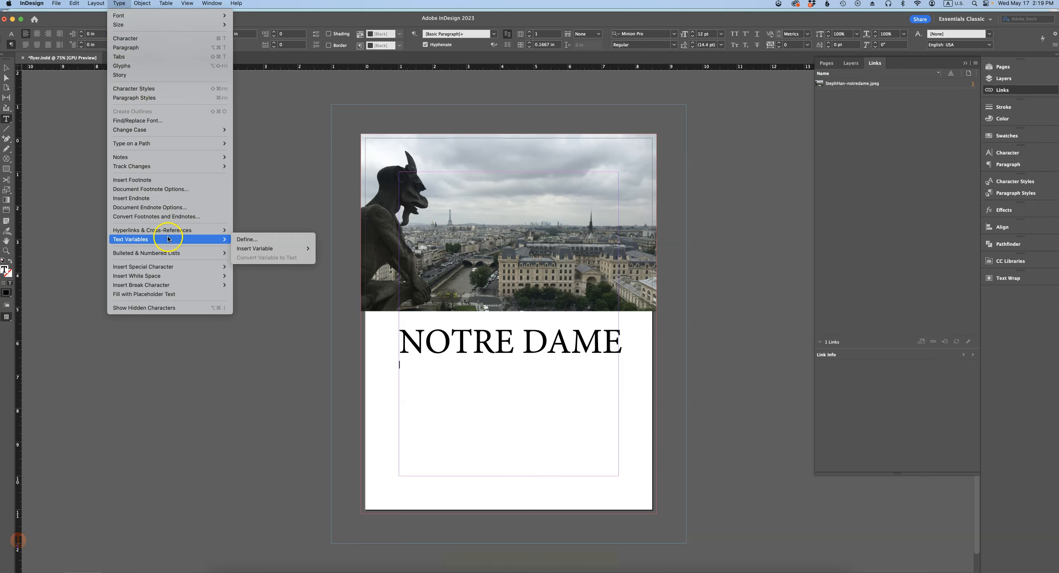
pyautogui.click(166, 296)
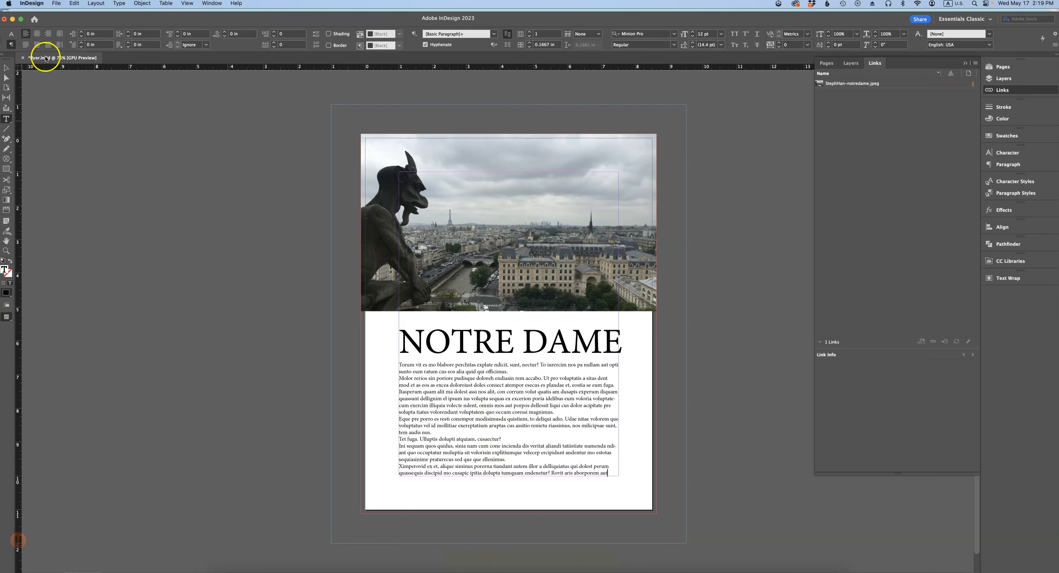
# Step: Split the placeholder text frame into 2 columns with a 0.25 in gutter and preview the page without guides
pyautogui.click(7, 68)
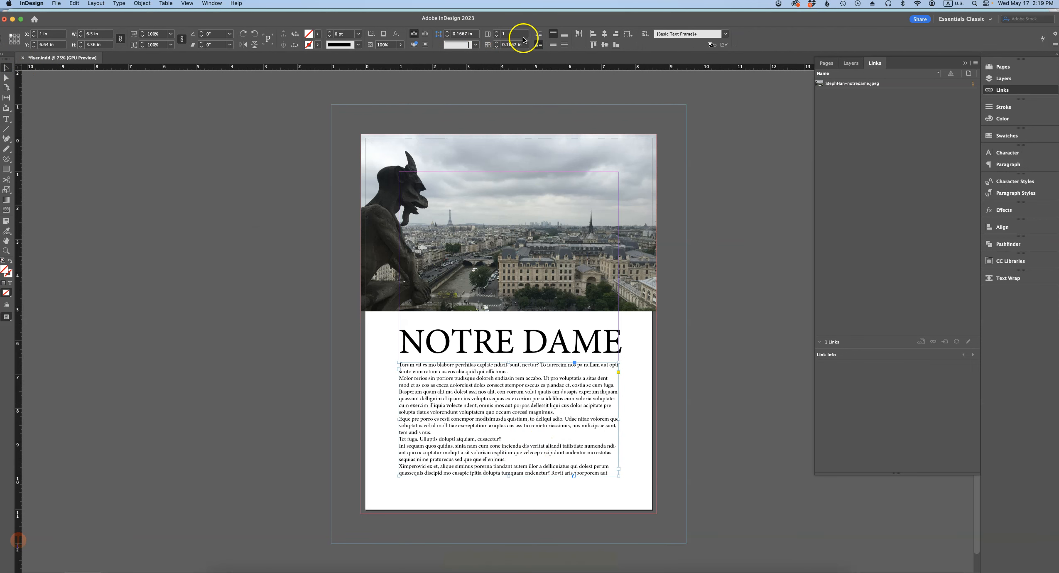
pyautogui.click(489, 37)
pyautogui.click(483, 34)
pyautogui.press('Tab')
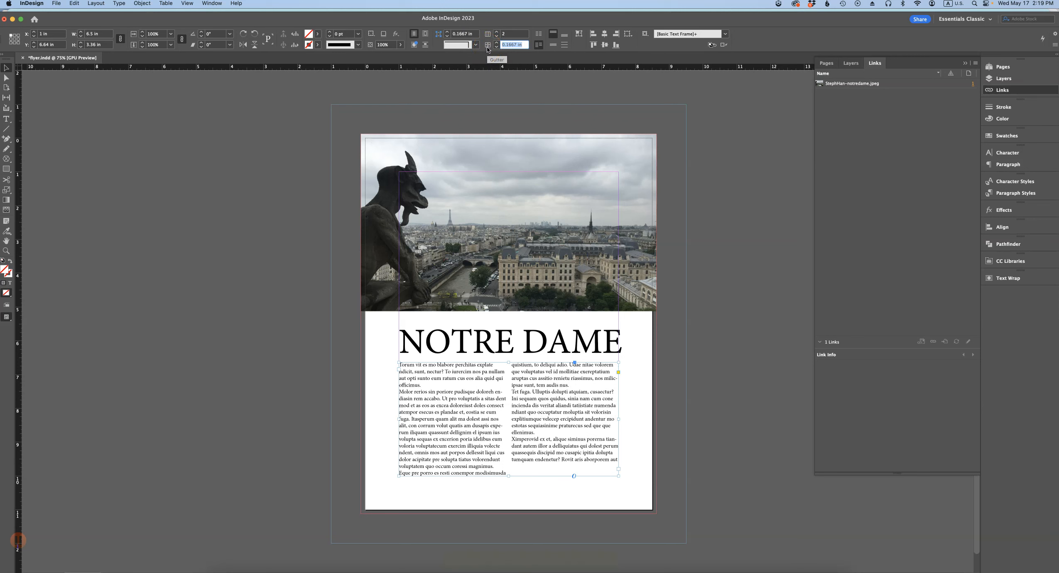
pyautogui.write('0.25')
pyautogui.press('Tab')
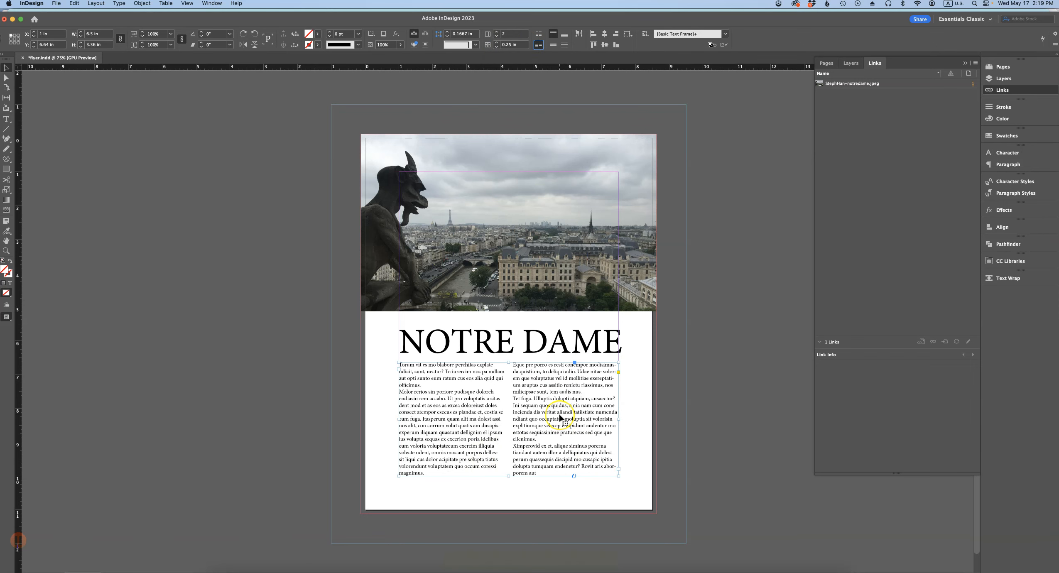
pyautogui.click(705, 461)
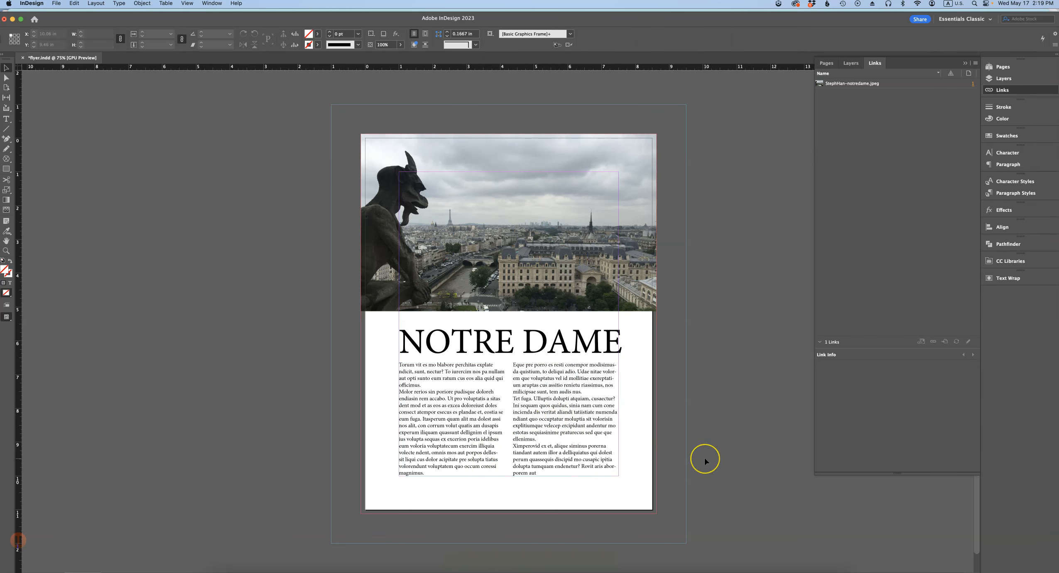
pyautogui.press('w')
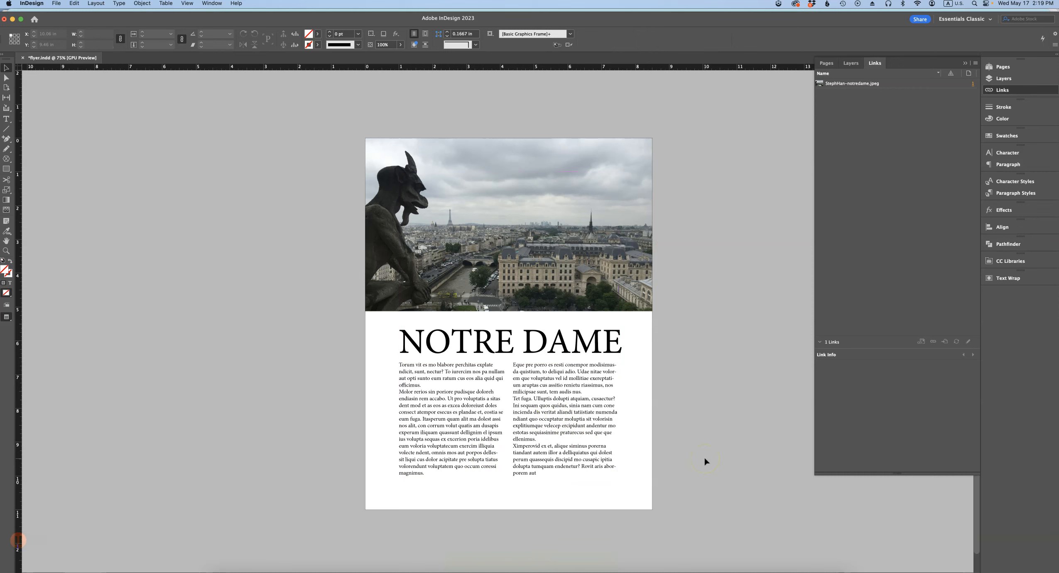